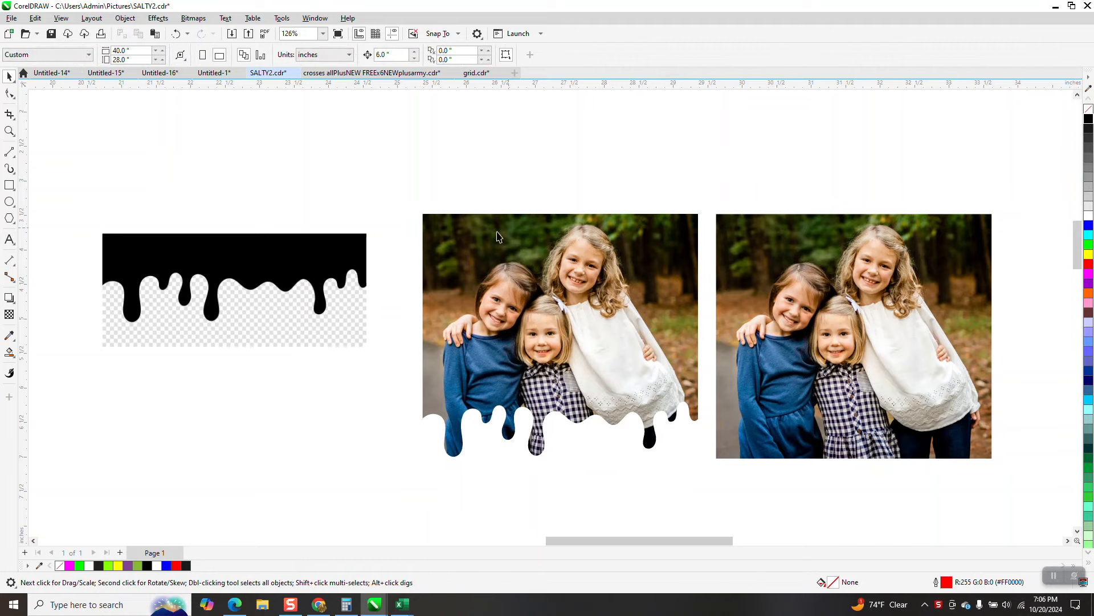
Step: Move the black drip bitmap into the empty area below the drip-edged photo
click(344, 273)
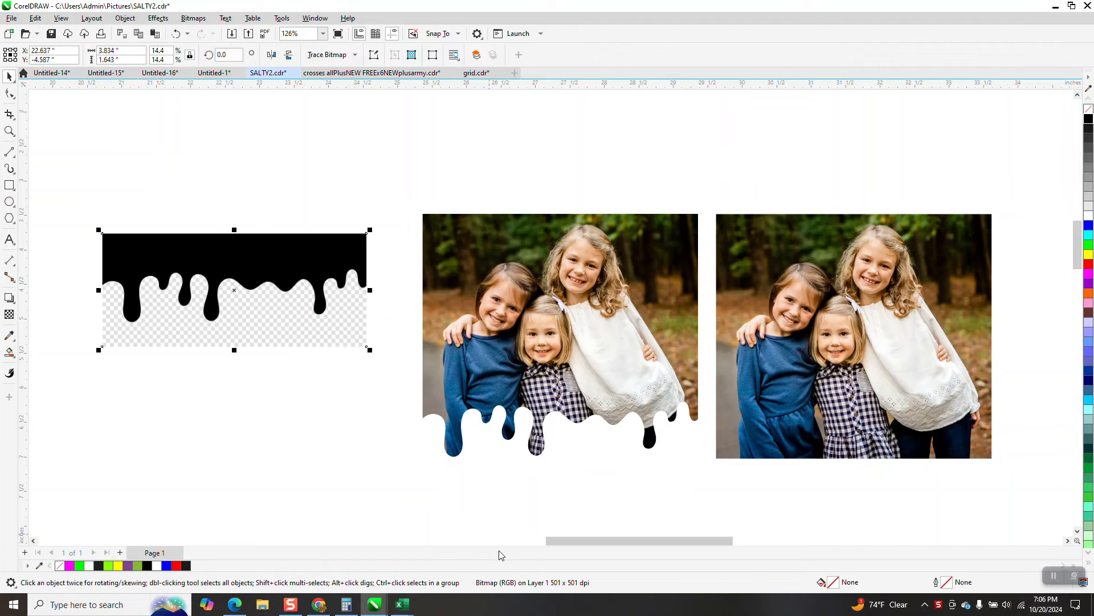
scroll(382, 388, down, 3)
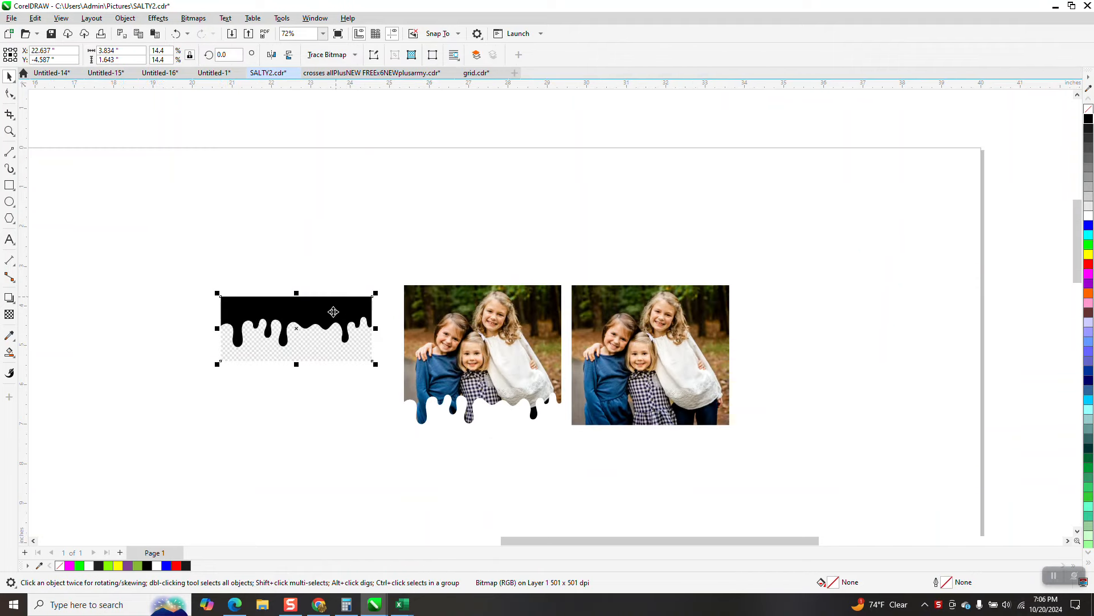
drag(332, 317, 528, 463)
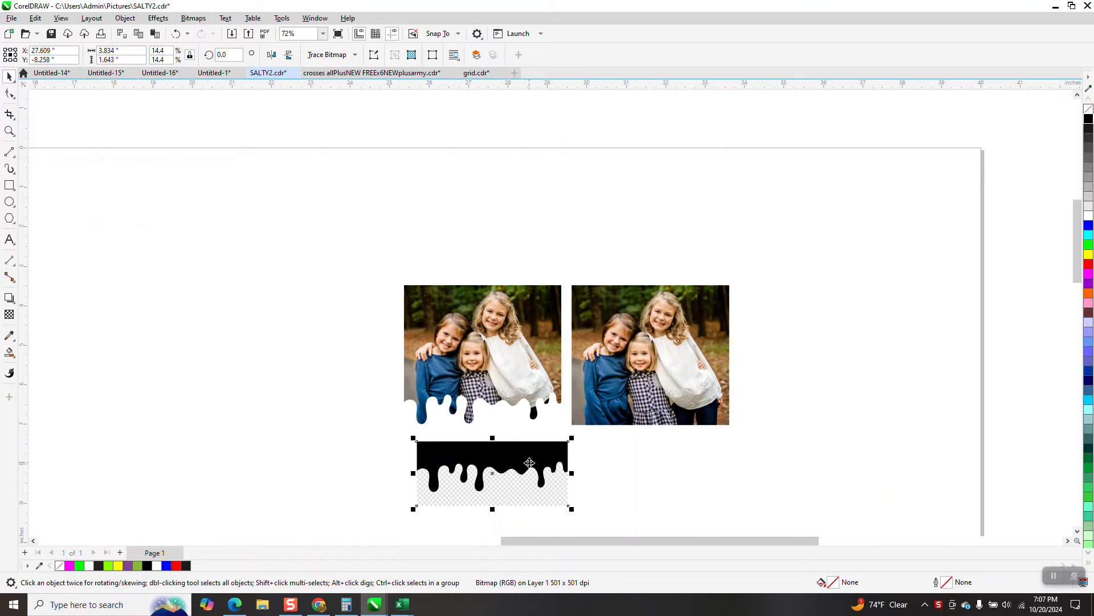
Step: Trace the drip bitmap with the Clipart outline trace and move the original bitmap aside, below the uncut photo
click(356, 55)
mouse_move(346, 97)
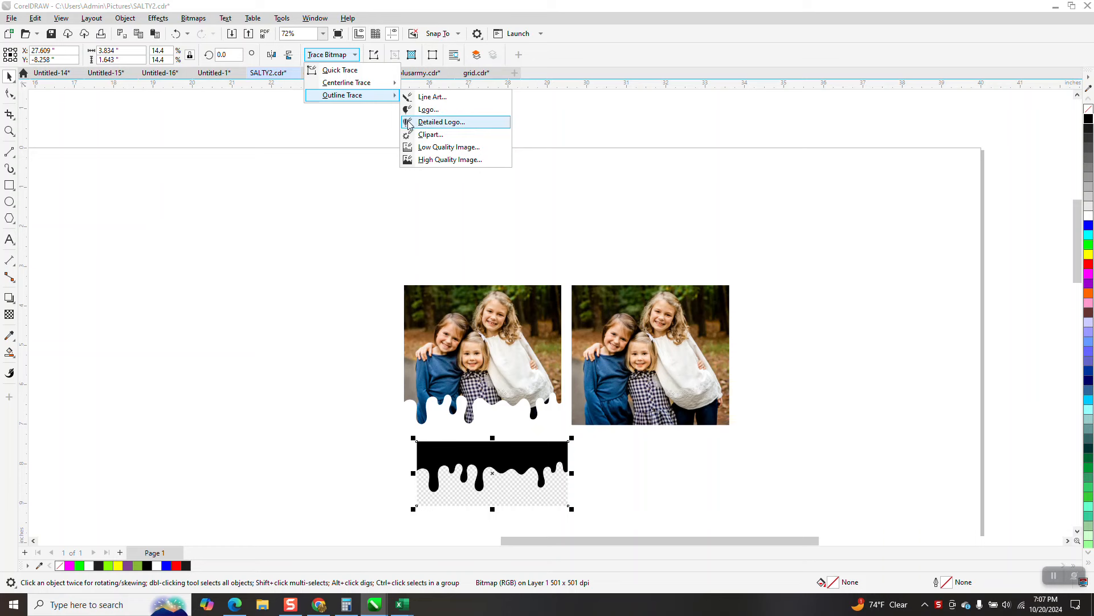
click(431, 134)
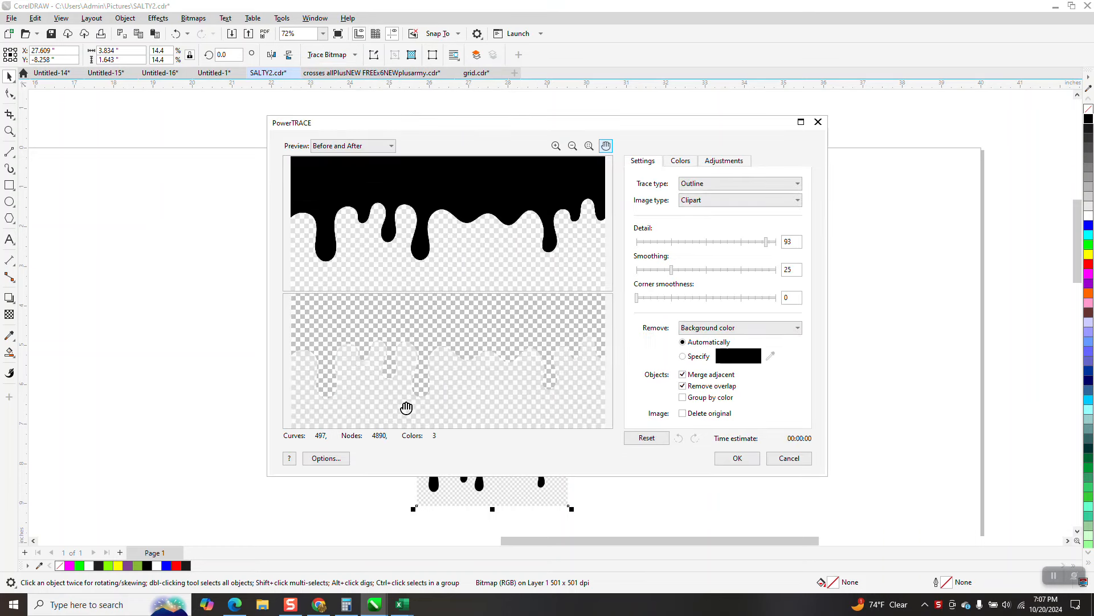
click(737, 457)
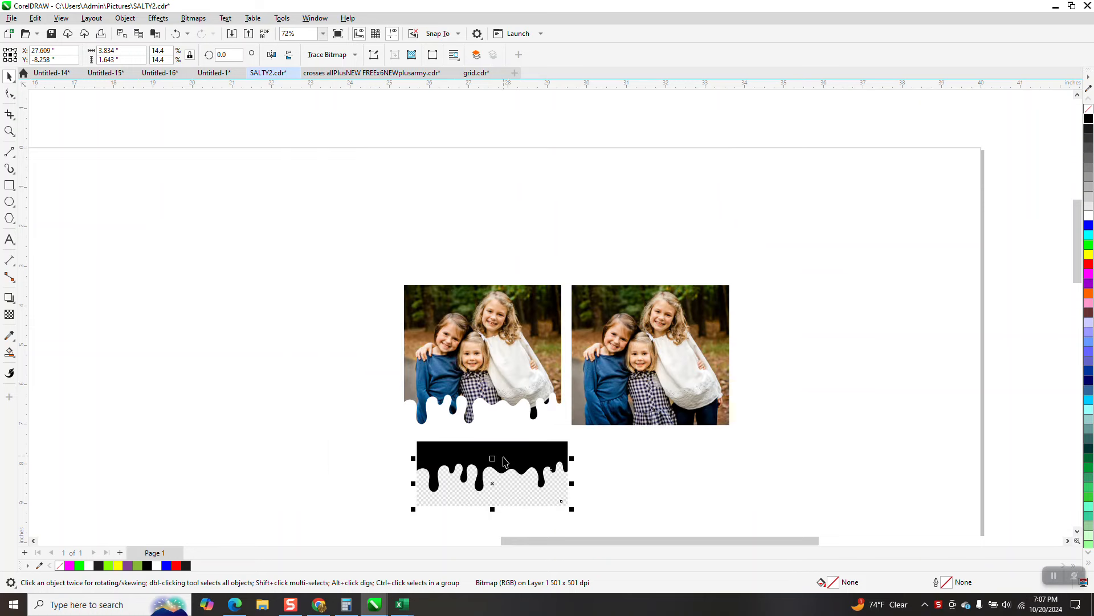
mouse_move(495, 454)
mouse_down()
mouse_move(695, 462)
mouse_move(677, 458)
mouse_up()
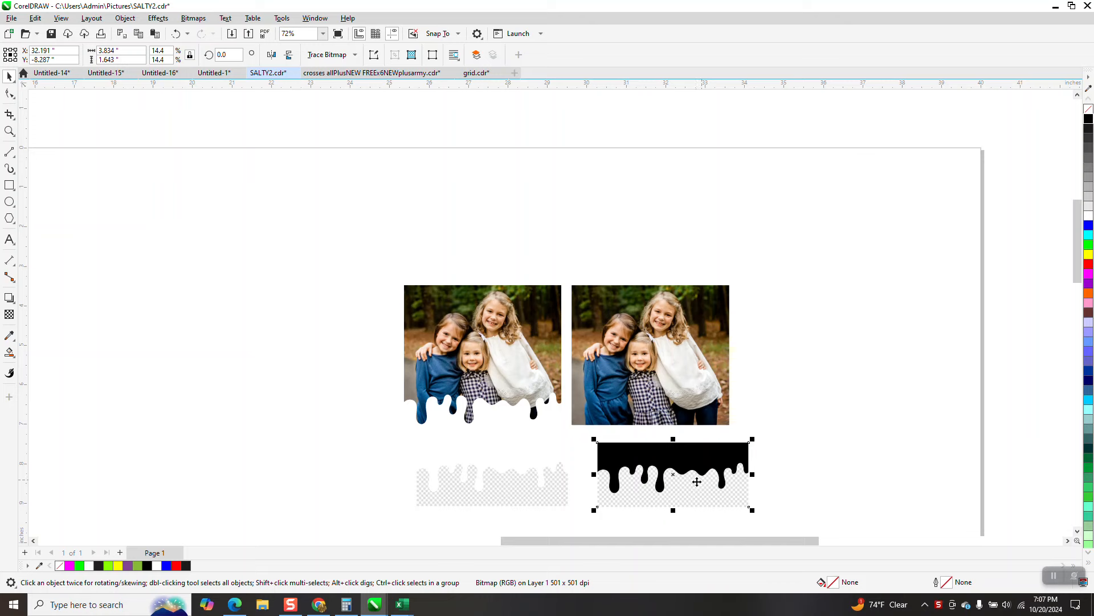
Step: Set the traced drip group's width to 4 inches and move it to the empty area left of the photos
click(10, 130)
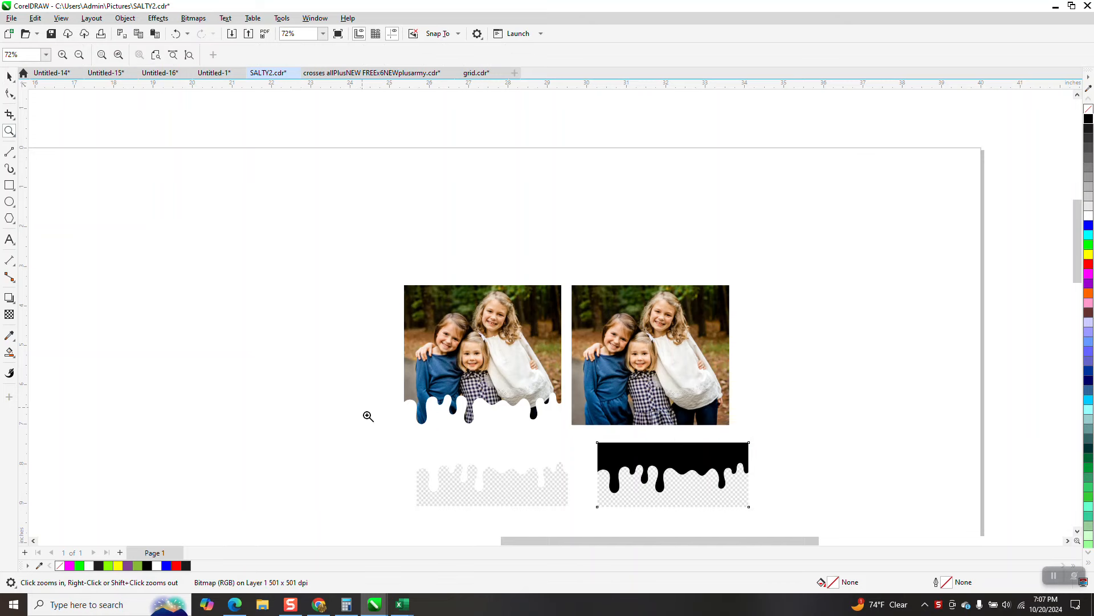
drag(365, 411, 640, 506)
scroll(640, 506, down, 1)
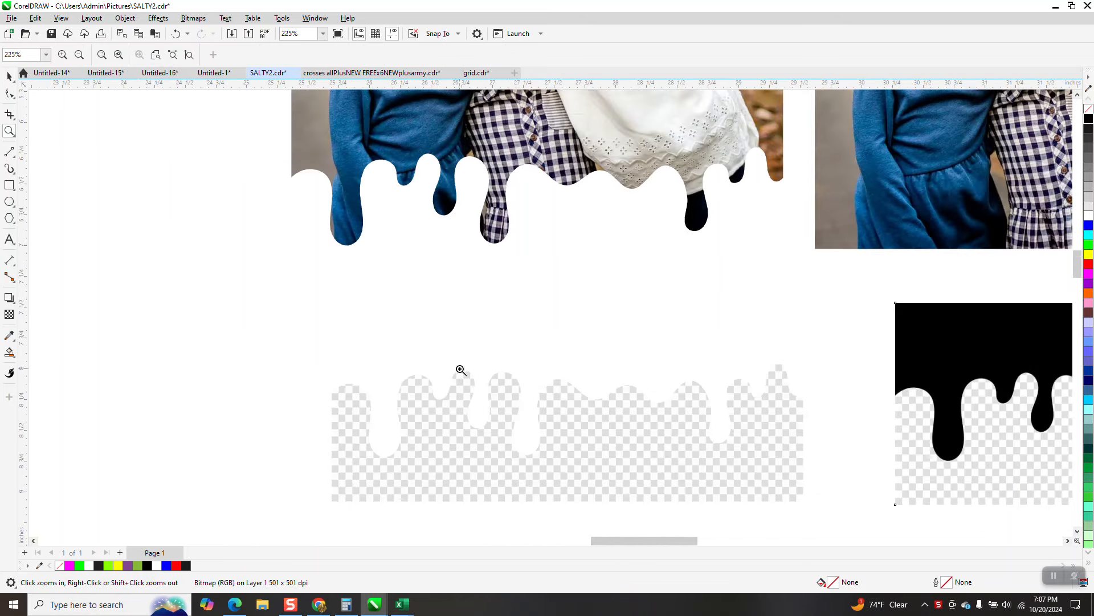
scroll(986, 385, down, 1)
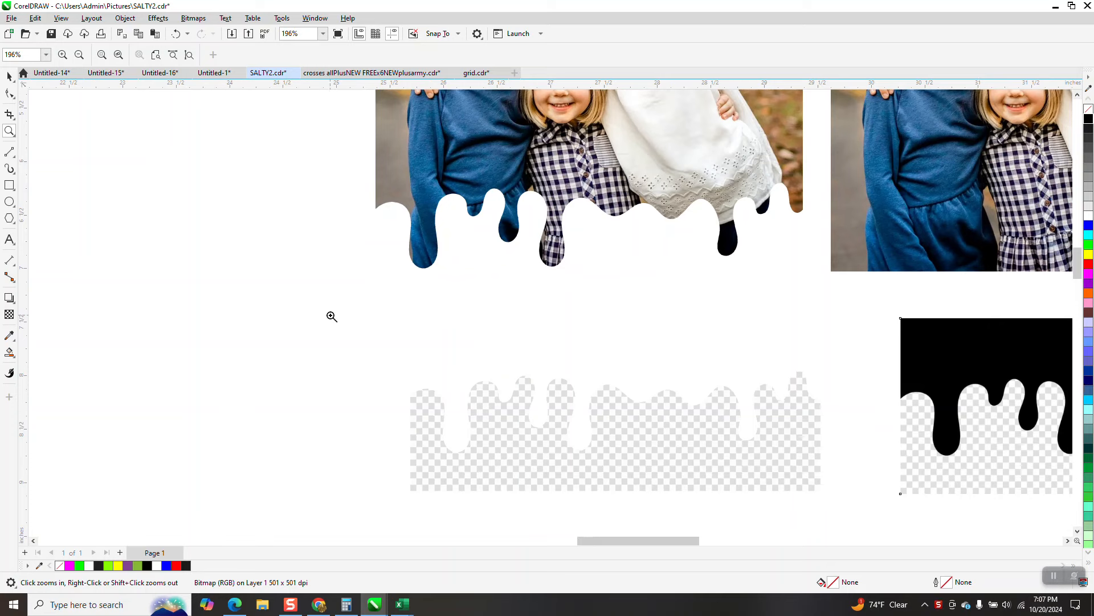
click(9, 75)
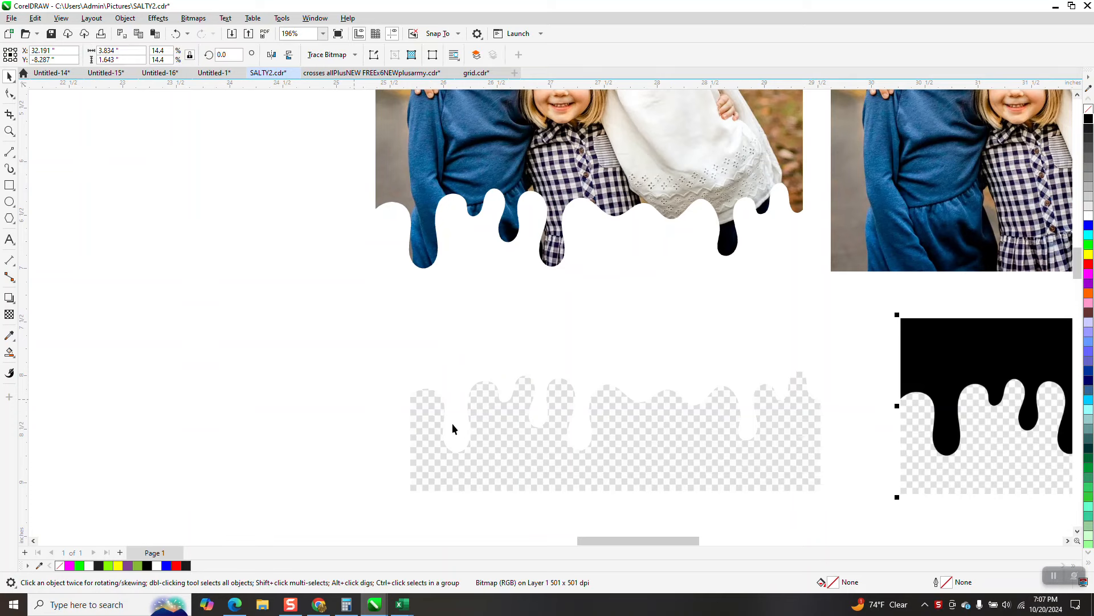
click(431, 438)
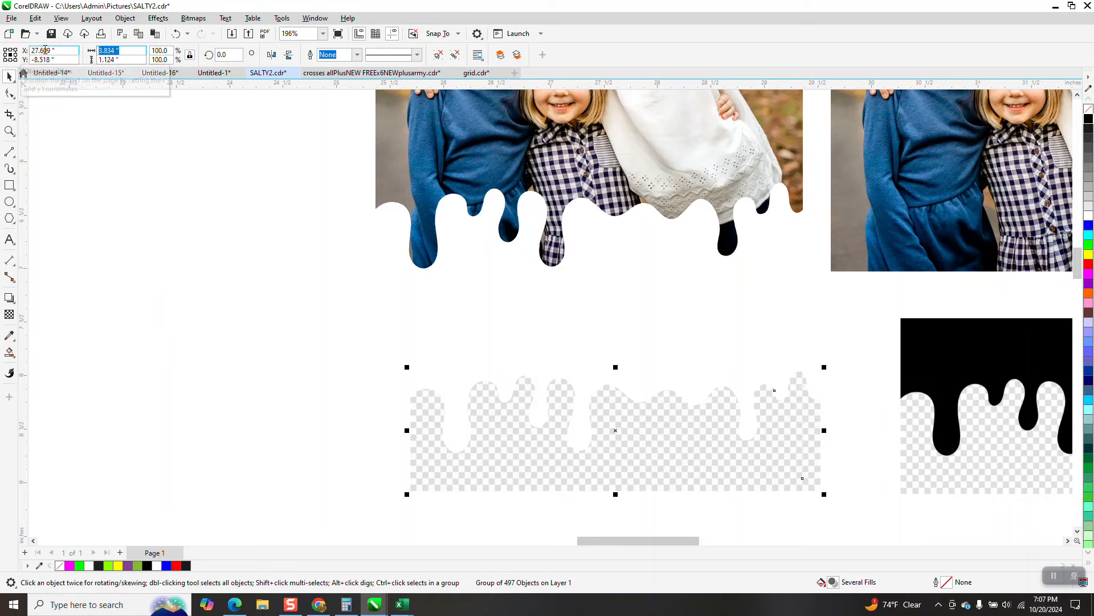
text(4)
key(Return)
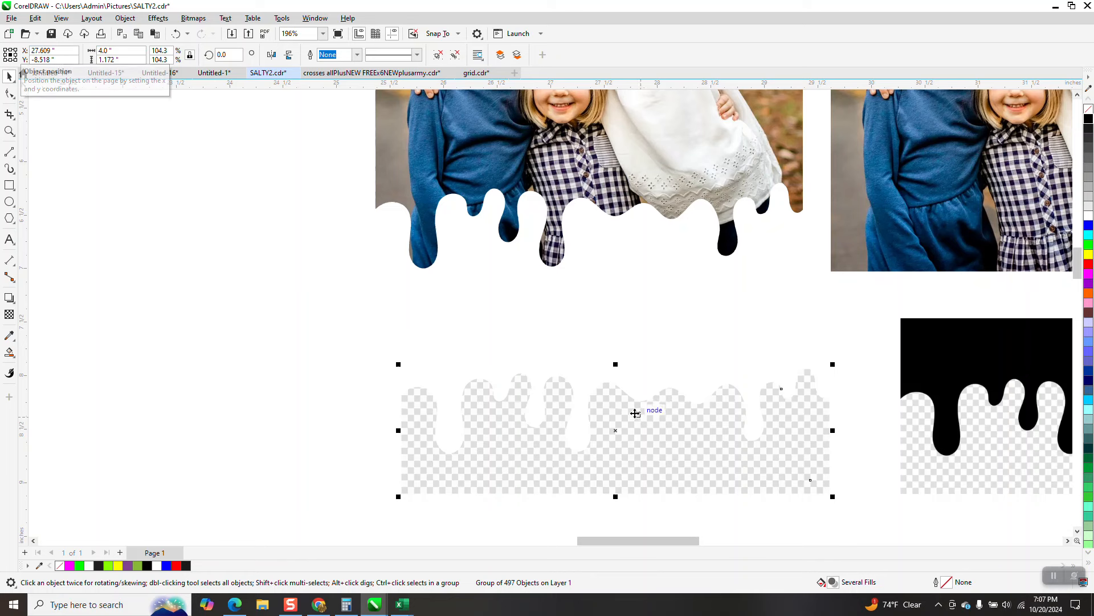
scroll(633, 410, down, 2)
drag(579, 428, 274, 398)
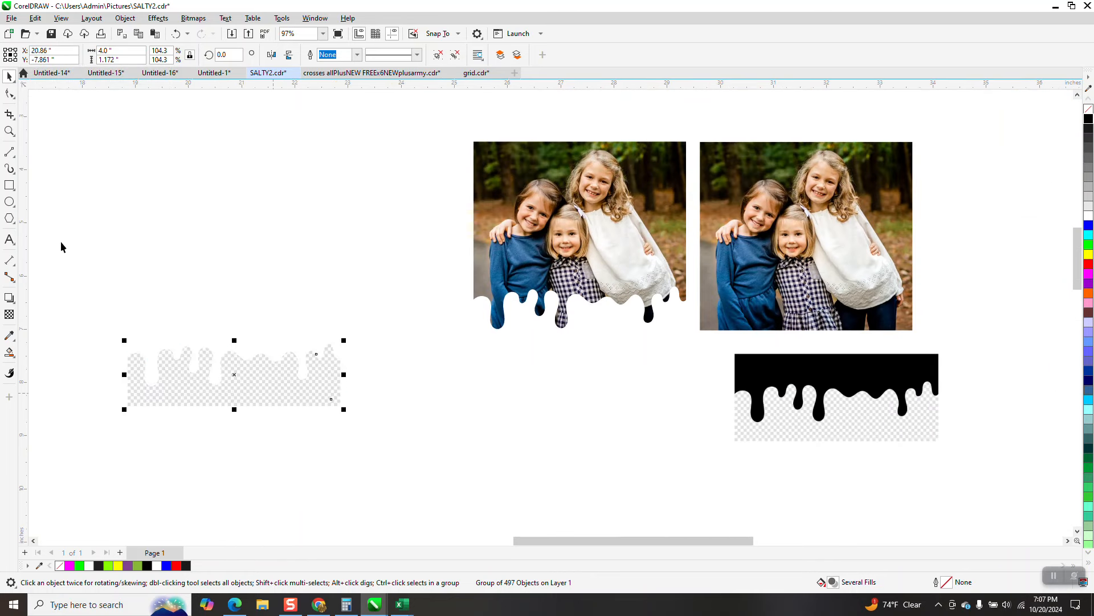
Step: Draw a rectangle about 4.23 by 1.21 inches above the traced group and set its width to 4 inches
click(9, 185)
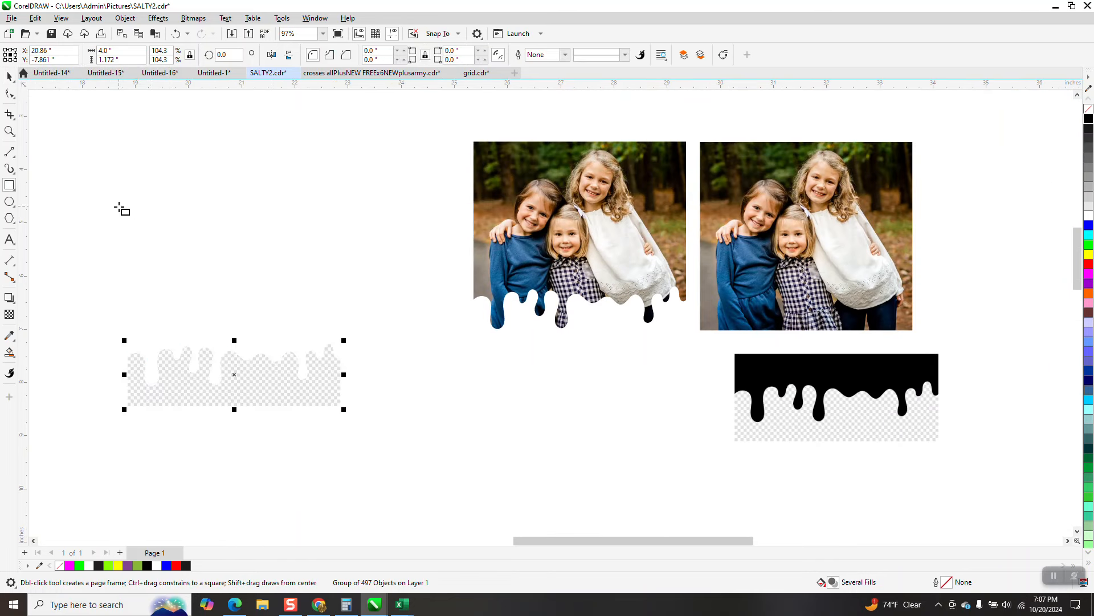
drag(118, 206, 344, 270)
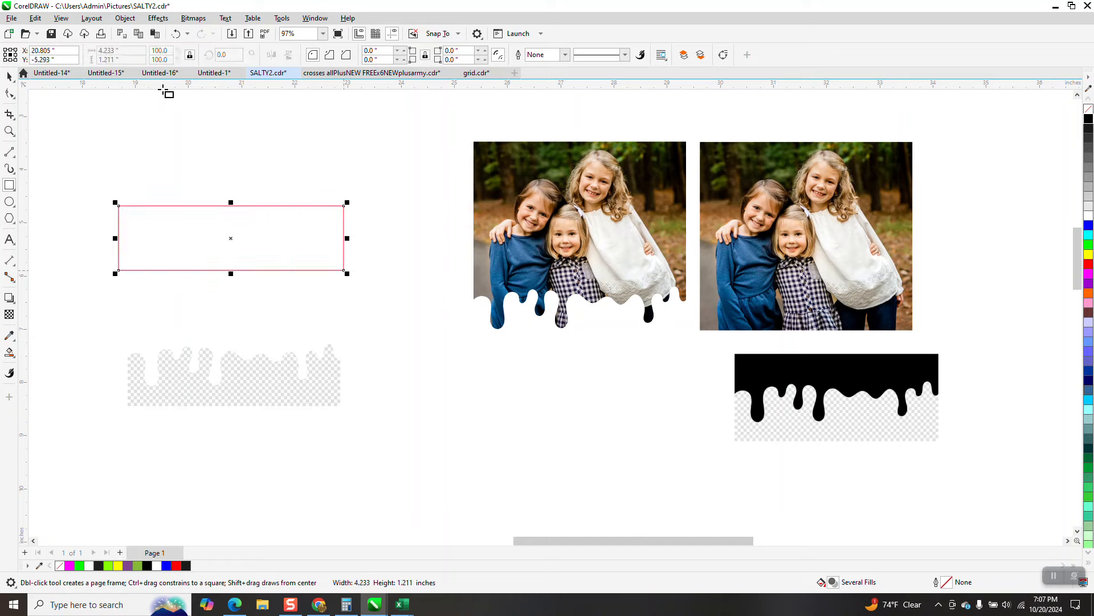
double_click(126, 53)
text(4)
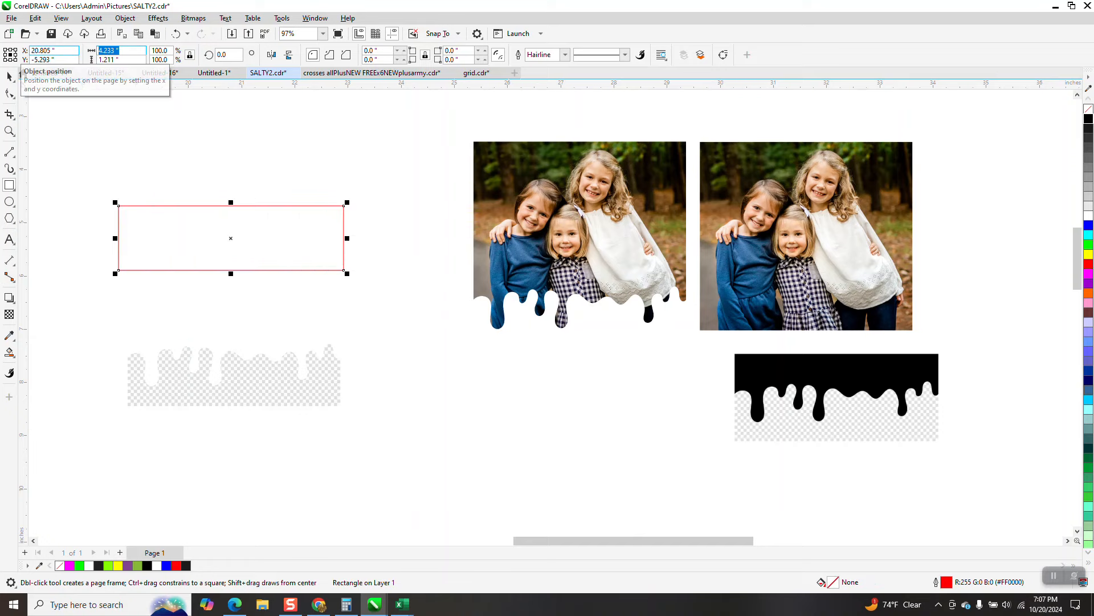
key(Return)
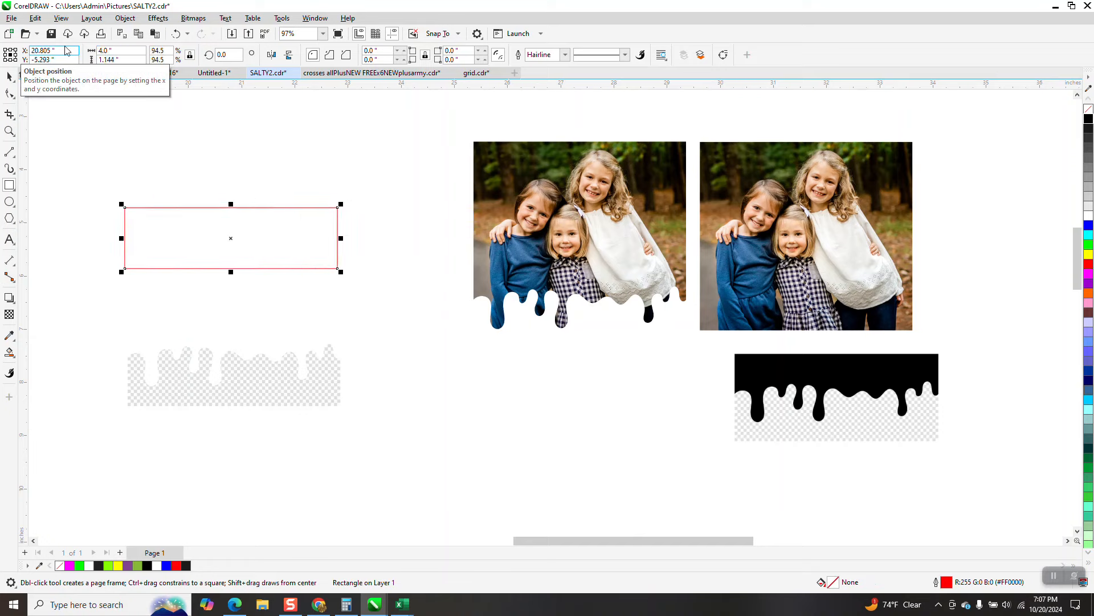
Step: Place the rectangle over the traced group with their lower right corners aligned, and stretch it upward to about 1.85 inches high
click(8, 76)
drag(342, 268, 343, 388)
click(337, 270)
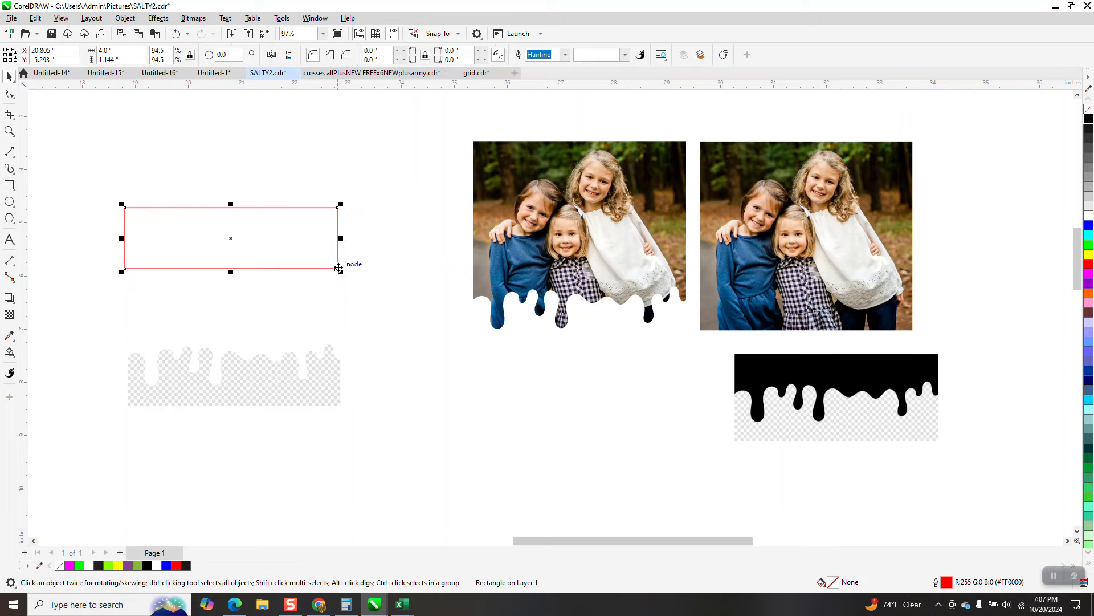
drag(339, 269, 339, 407)
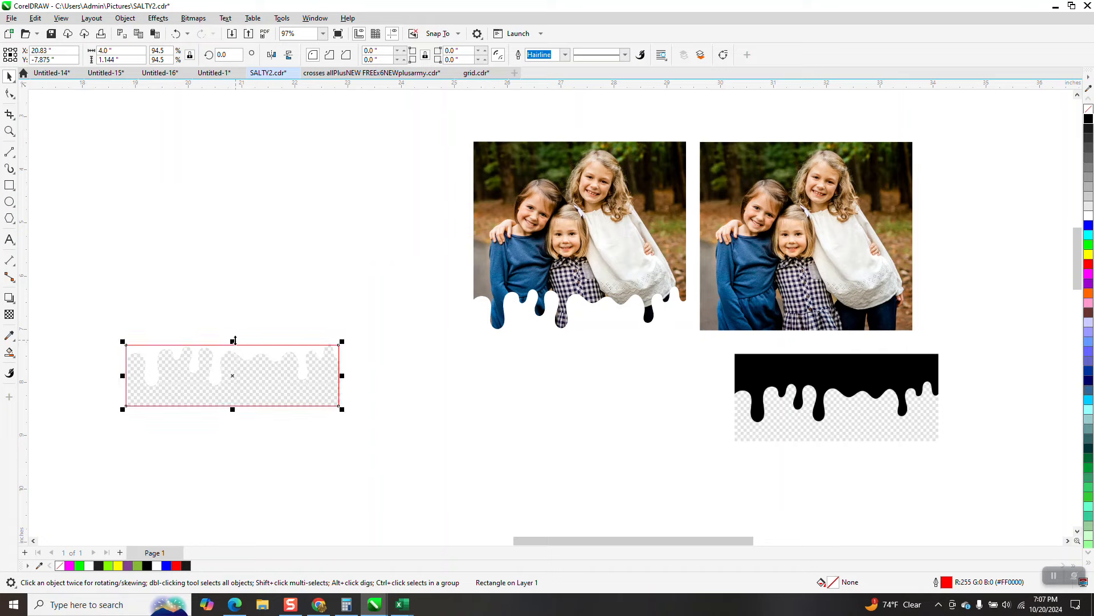
drag(233, 340, 234, 304)
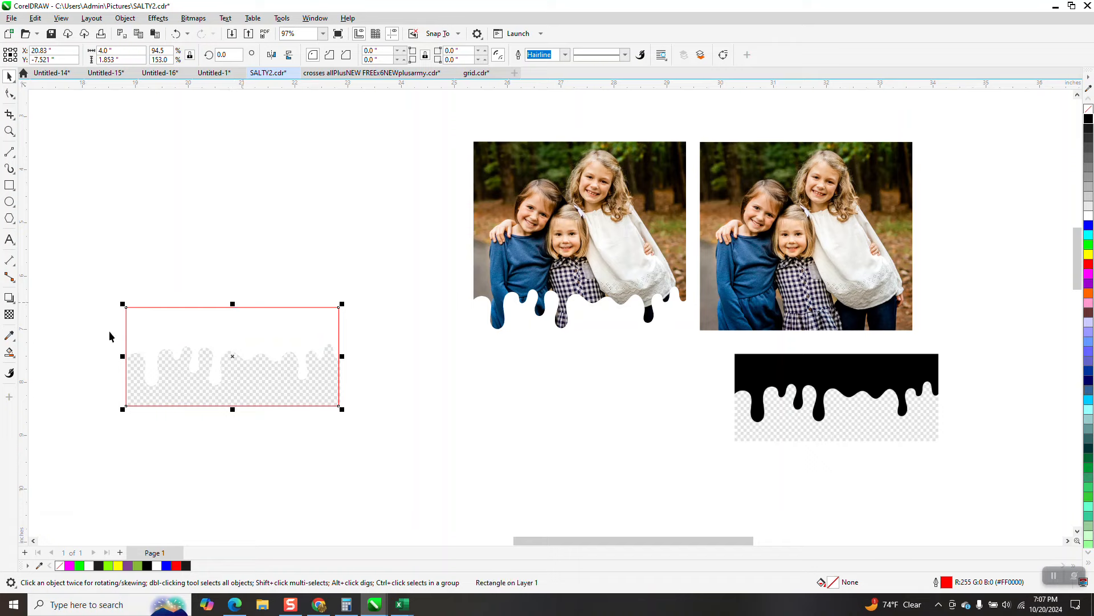
Step: Smart Fill the blank area above the drips in blue and move the resulting shape below the drip-edged photo
click(9, 353)
click(164, 325)
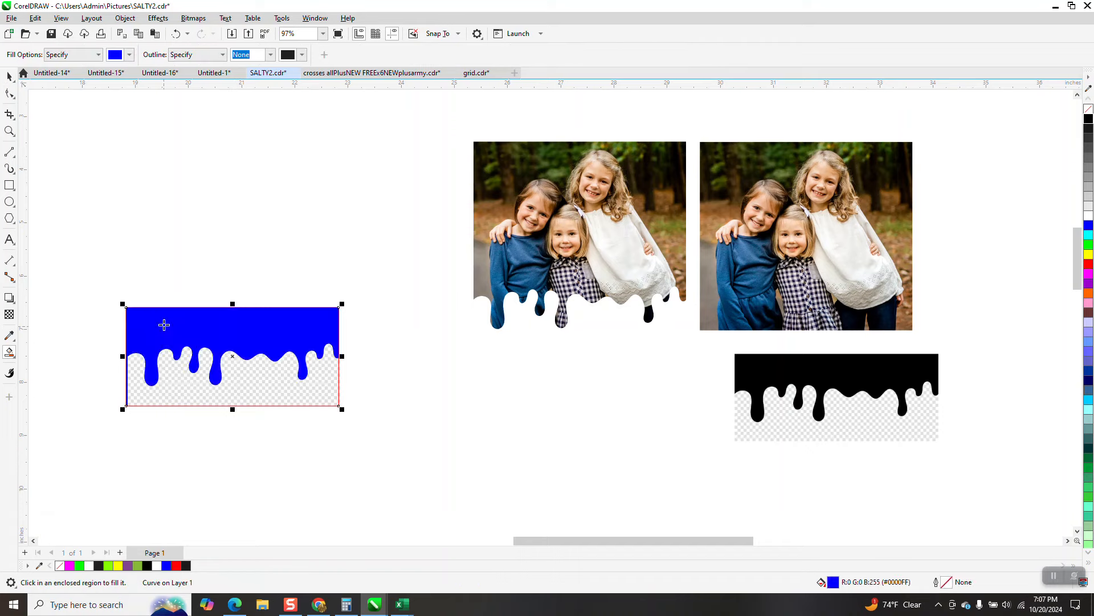
click(9, 75)
drag(270, 325, 515, 376)
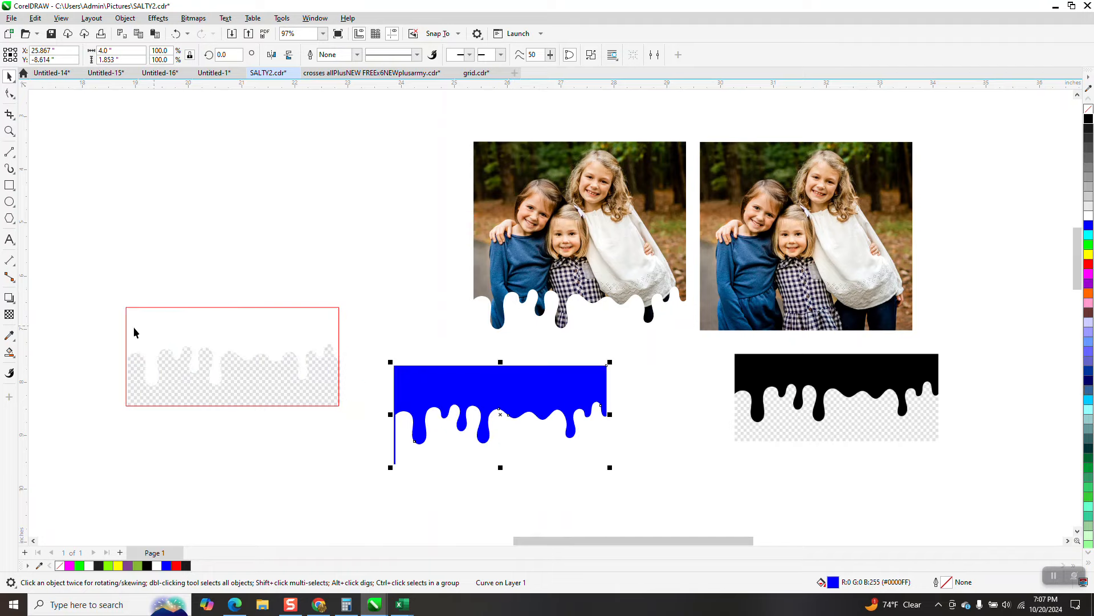
Step: Pull the rectangle's left edge in to meet the traced group's left edge, making it about 3.97 inches wide
click(9, 130)
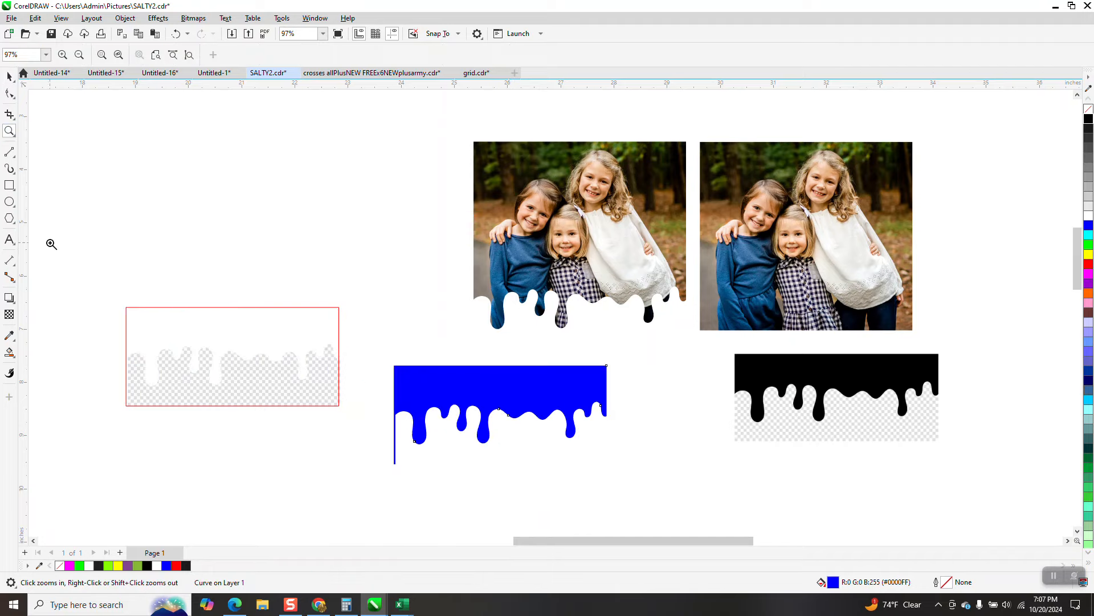
drag(193, 408, 193, 409)
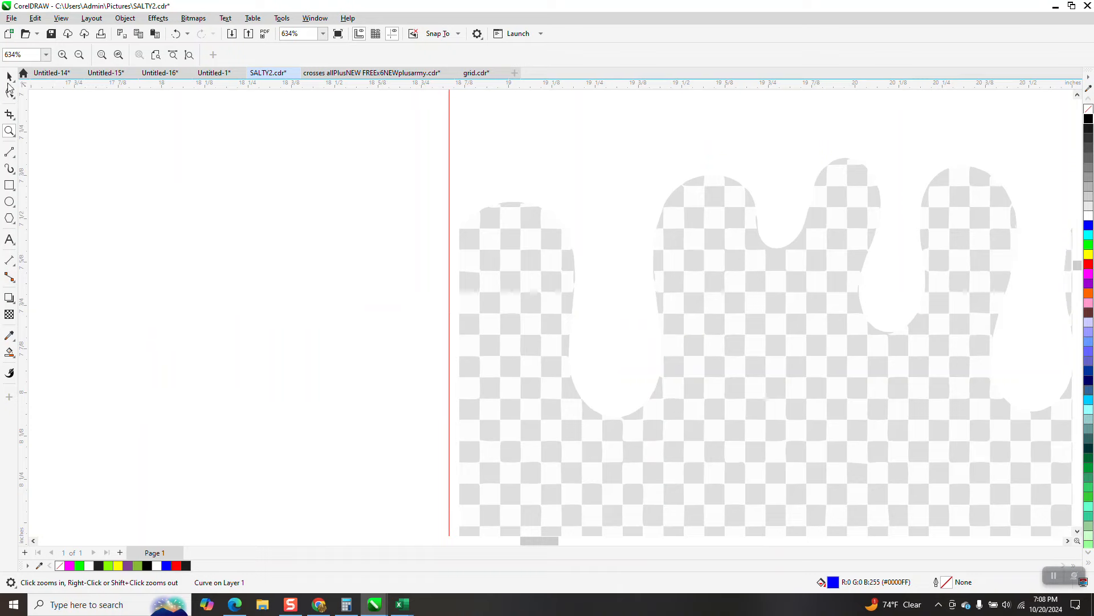
click(9, 76)
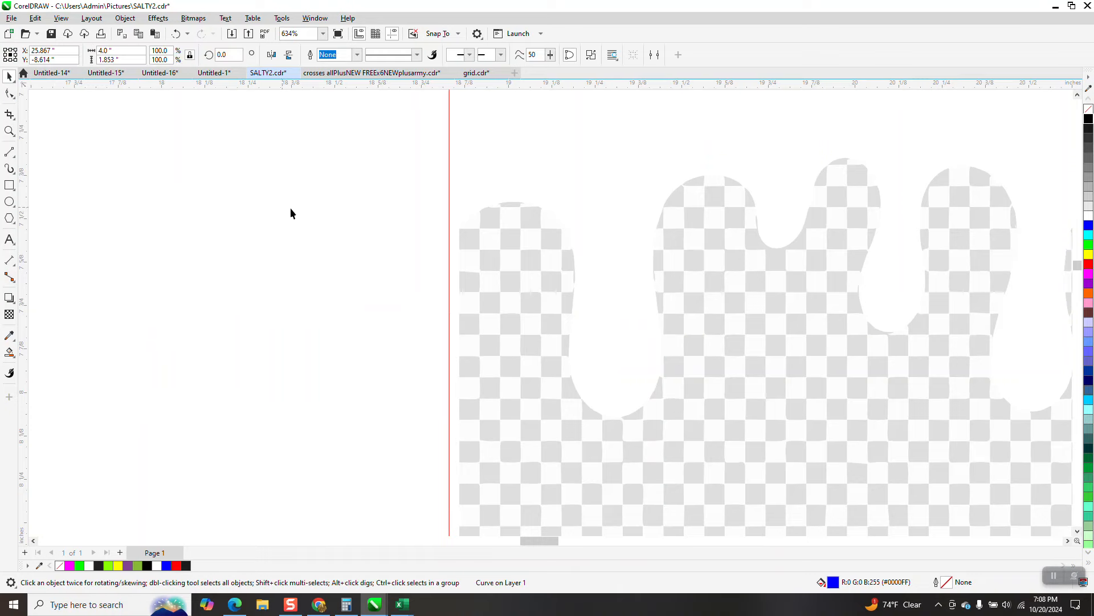
click(449, 217)
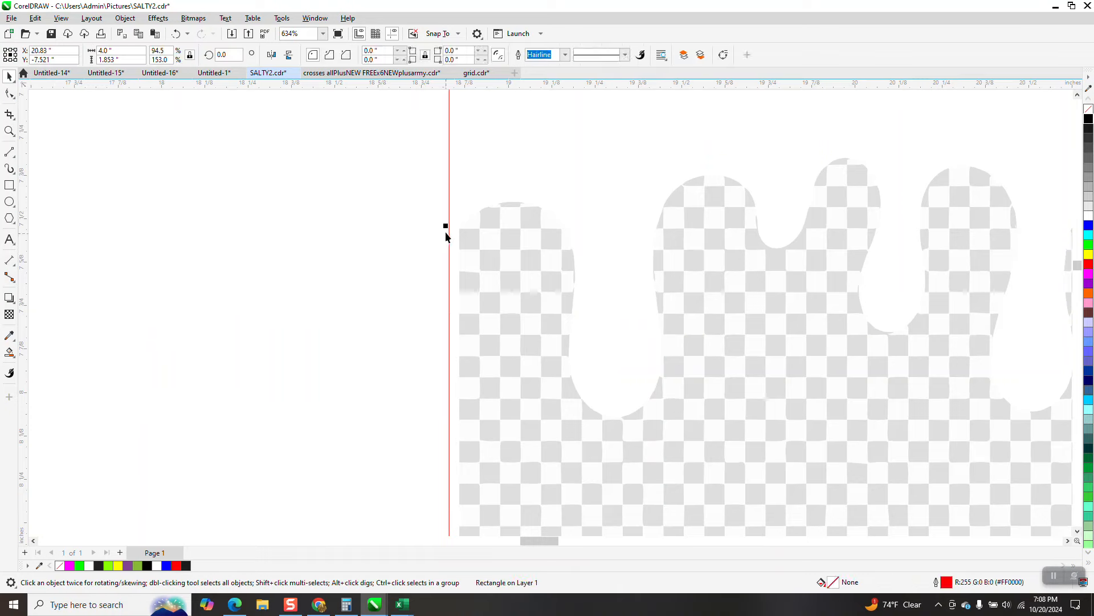
drag(450, 227, 456, 228)
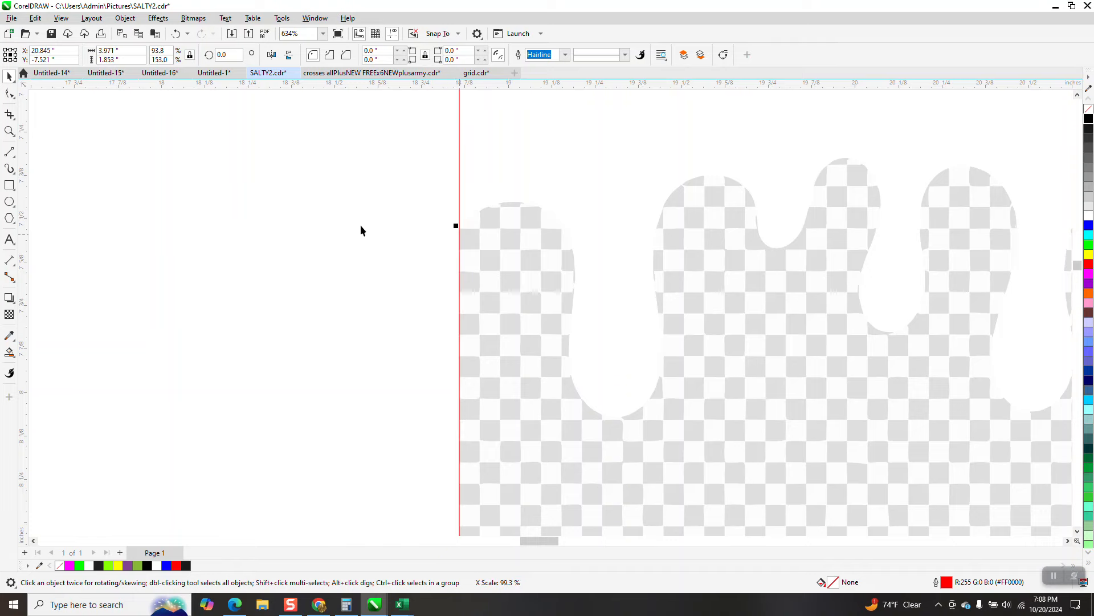
scroll(319, 225, down, 5)
Step: Smart Fill the blank area above the drips again in blue, inside the narrowed rectangle
click(13, 358)
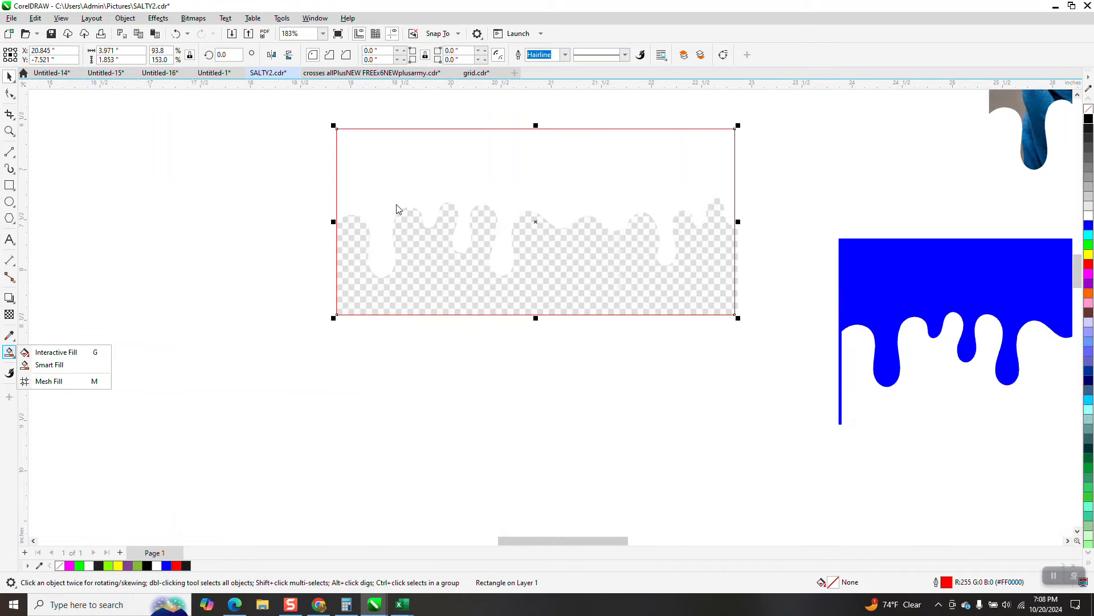
click(49, 365)
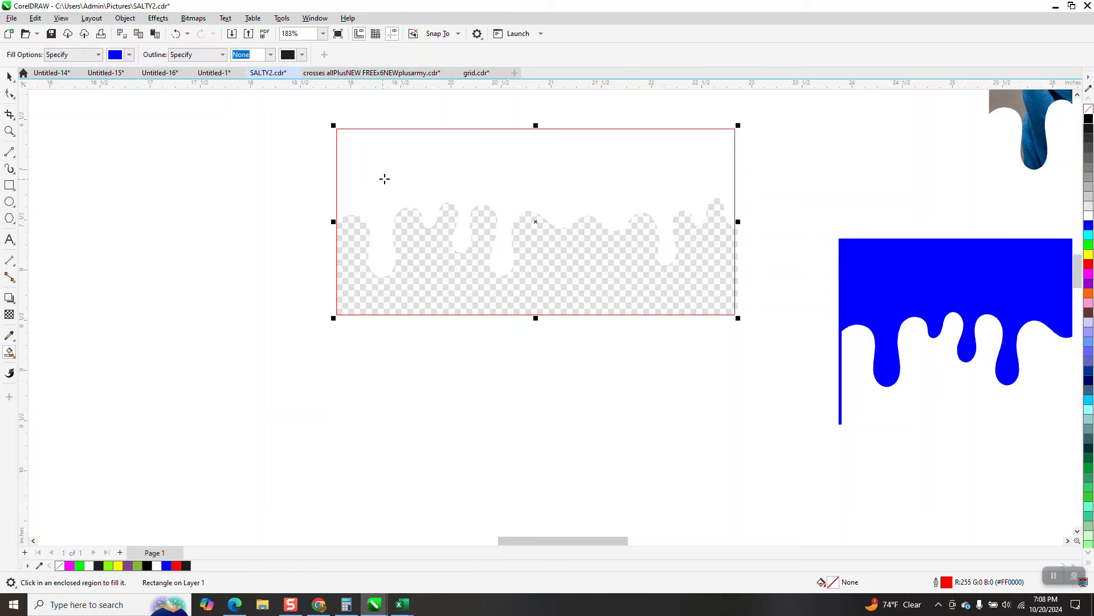
click(383, 184)
scroll(310, 203, down, 1)
scroll(310, 203, down, 2)
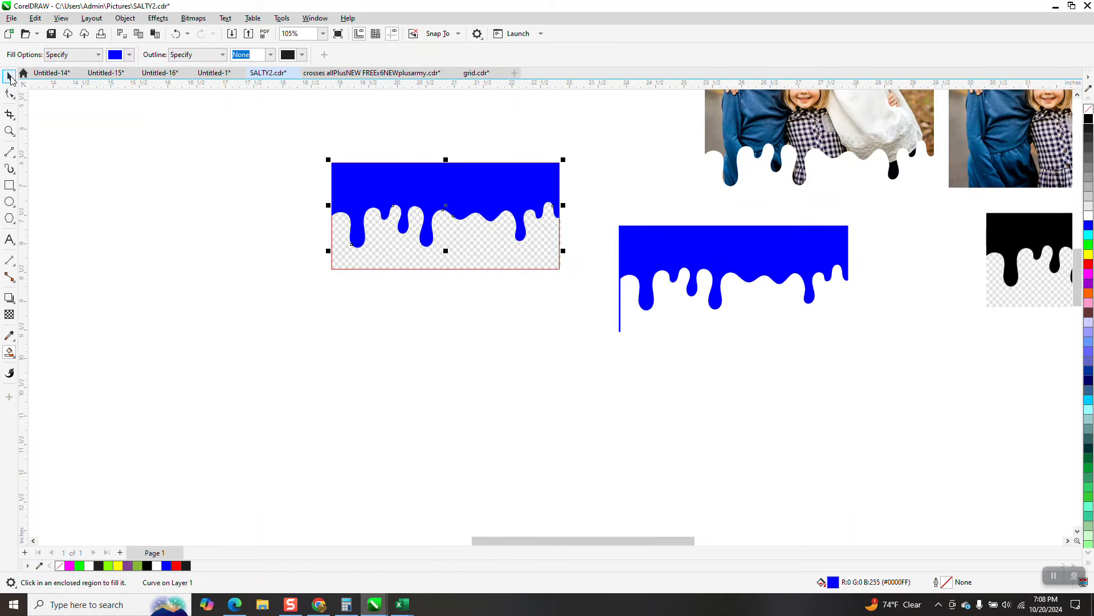
Step: Move the new blue drip shape below the rectangle and replace its fill with a black outline
drag(426, 181, 445, 362)
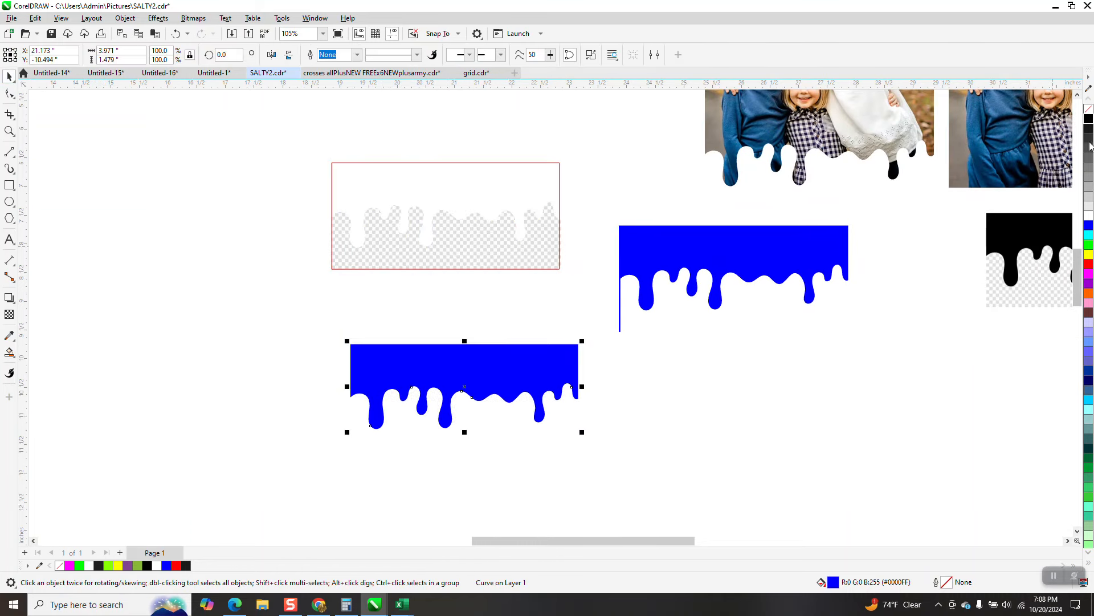
click(1089, 108)
right_click(1089, 119)
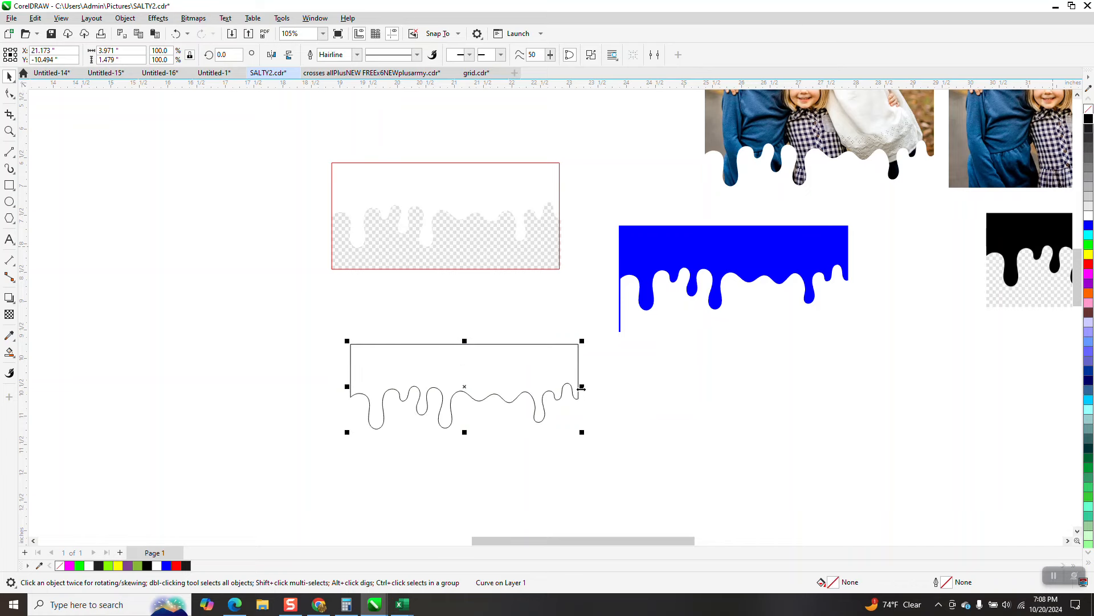
Step: Move the original drip bitmap beside the rectangle and place the drip outline over the lower part of the uncut photo
scroll(562, 408, down, 1)
scroll(561, 408, down, 1)
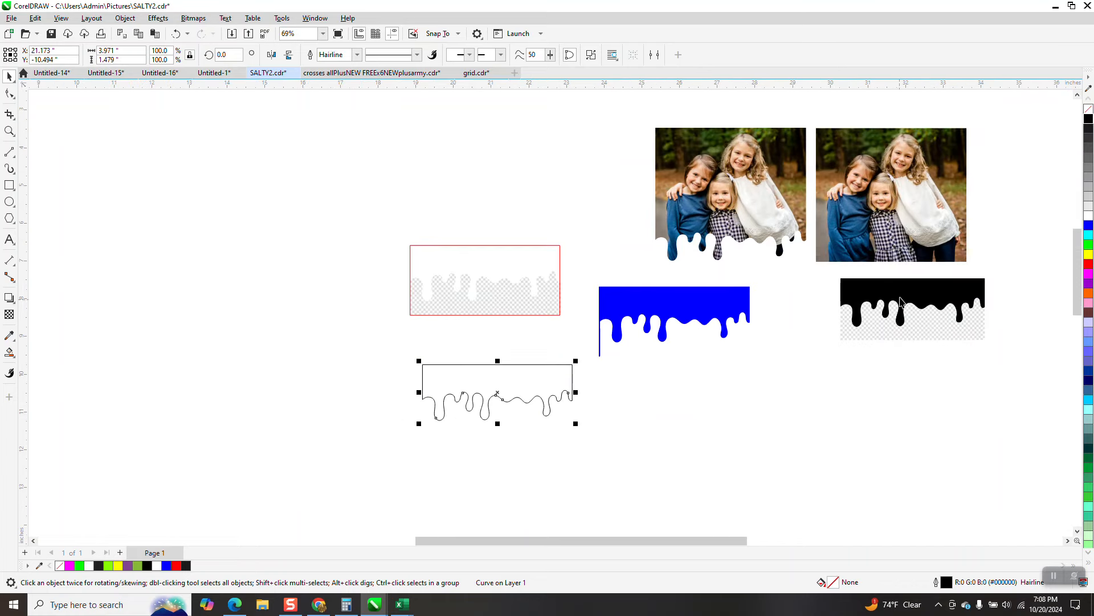
drag(873, 334, 330, 318)
drag(497, 388, 862, 234)
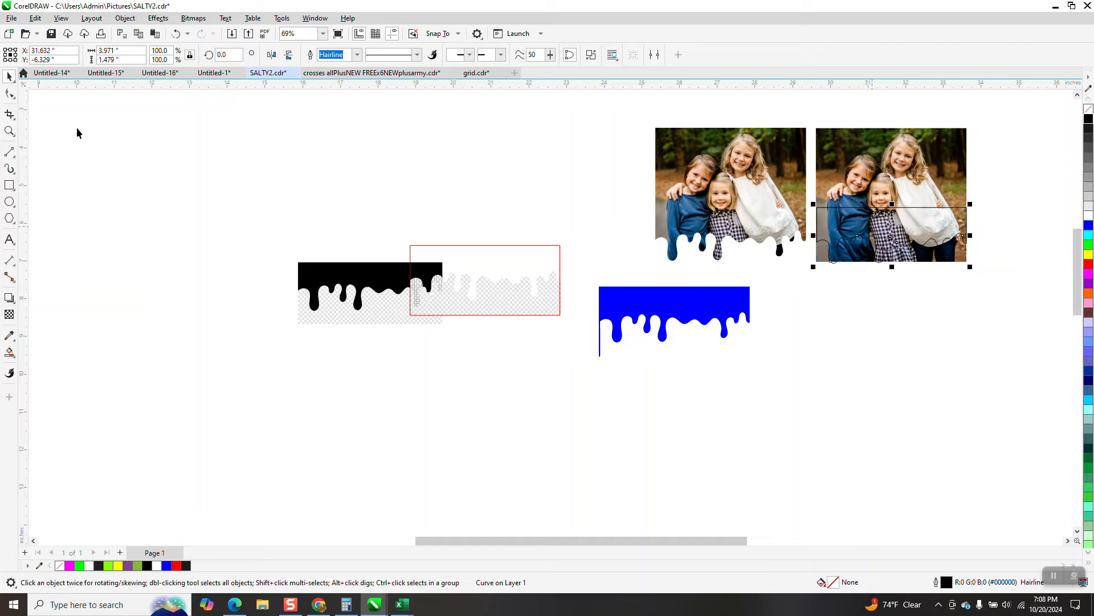
Step: Move the uncut photo down slightly beneath the drip outline, so its lower edge extends past the drip tips
click(9, 131)
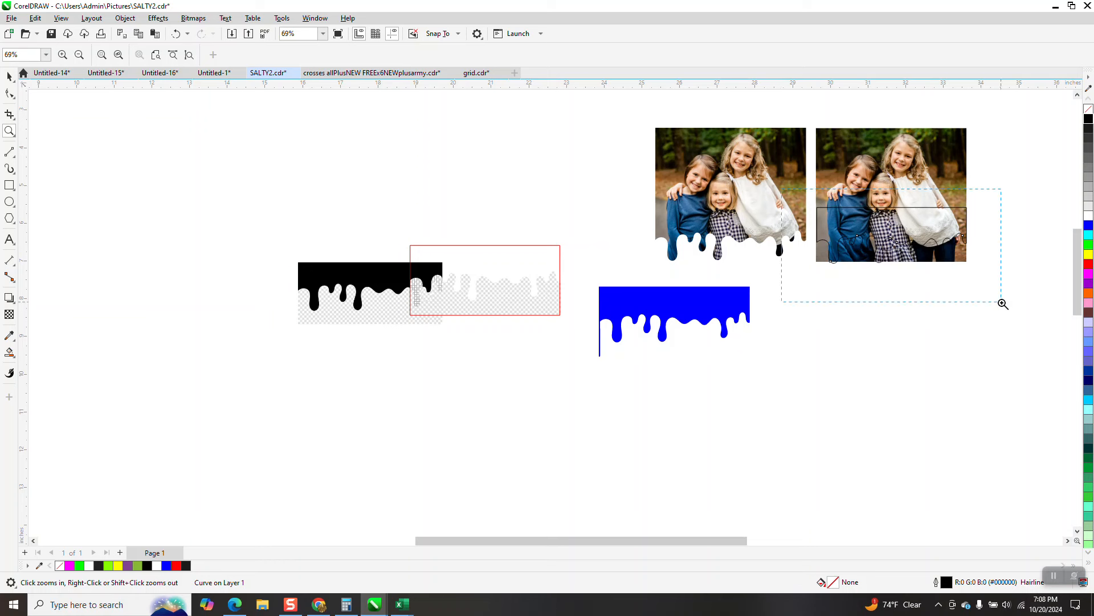
drag(1004, 304, 1003, 304)
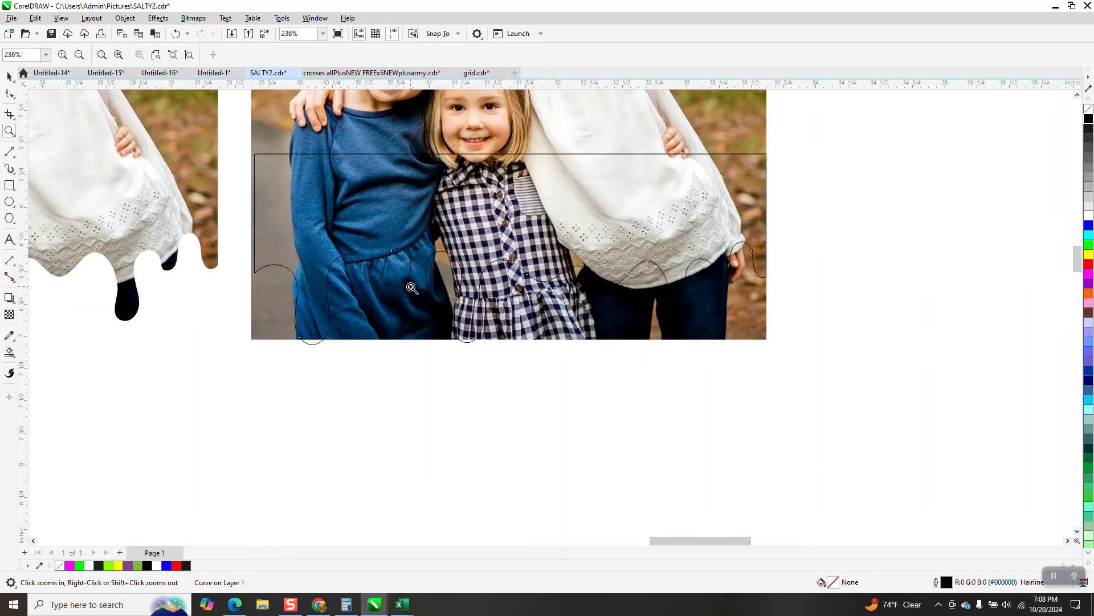
click(9, 76)
scroll(510, 405, down, 1)
click(532, 312)
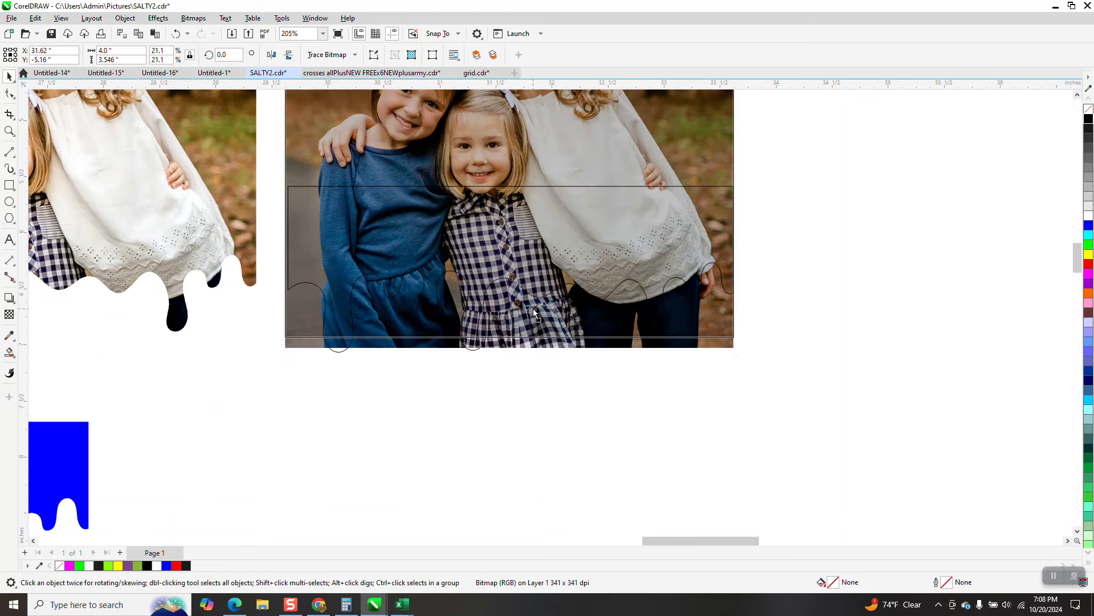
key(Up)
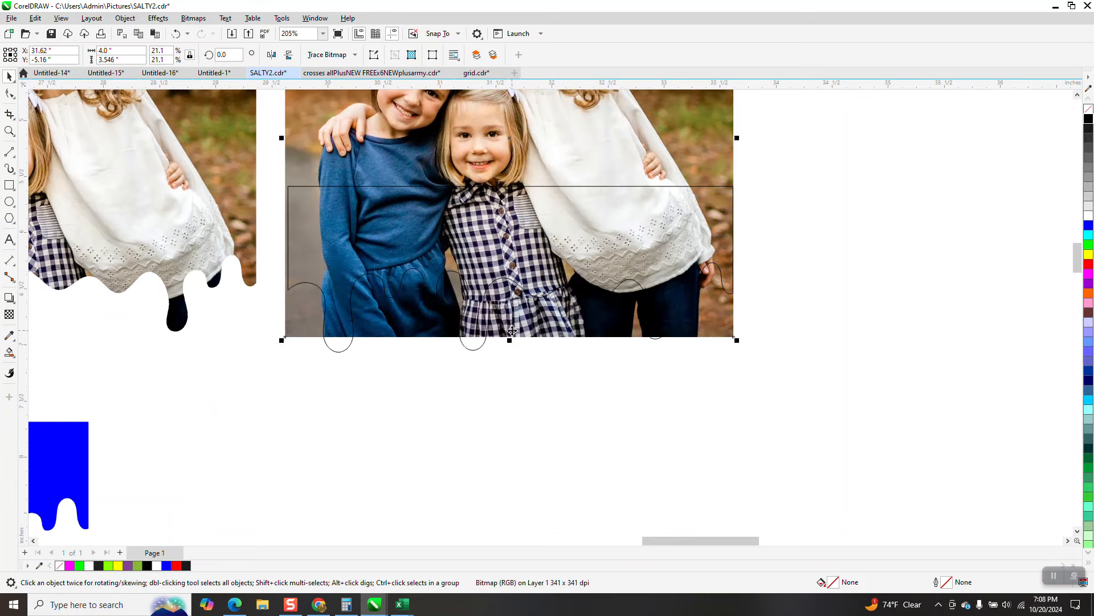
drag(510, 335, 507, 358)
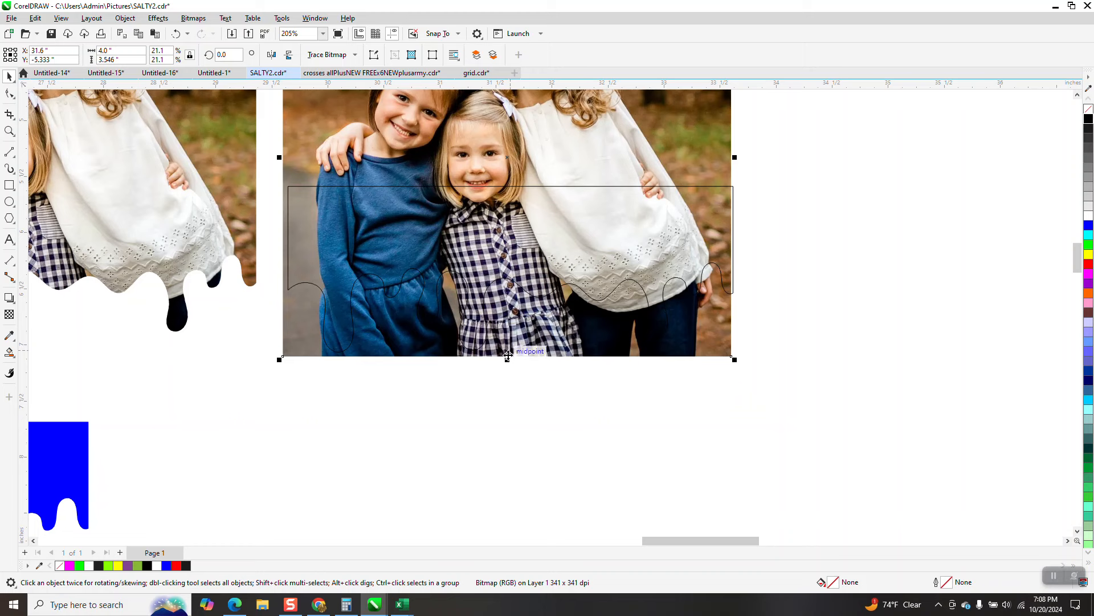
Step: Align the drip outline and the uncut photo with each other by their horizontal and vertical centers
scroll(505, 362, down, 1)
scroll(664, 286, down, 5)
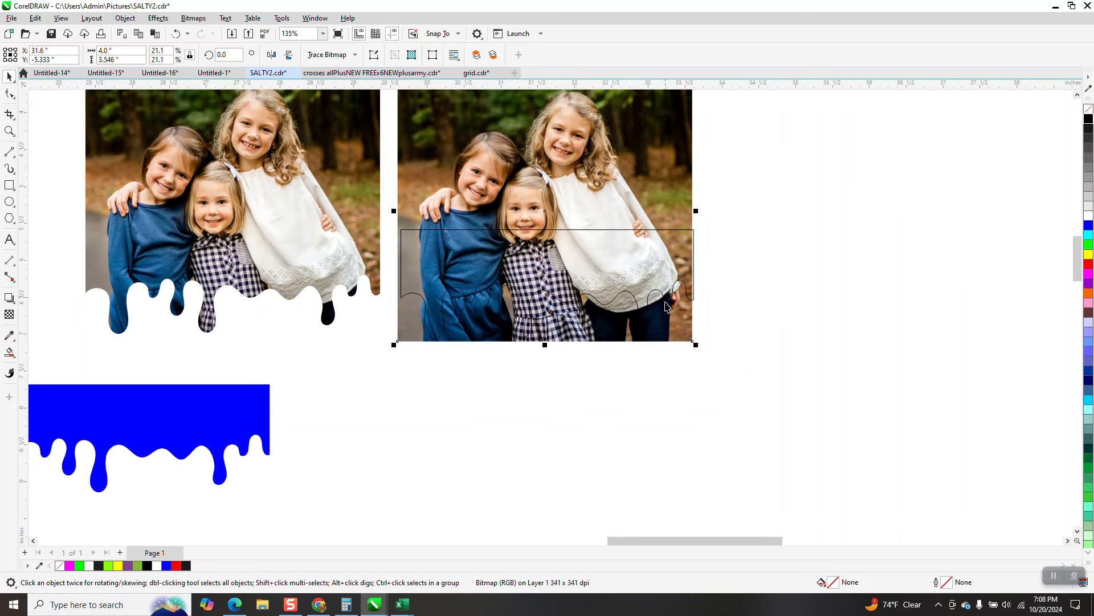
drag(484, 139, 716, 364)
key(e)
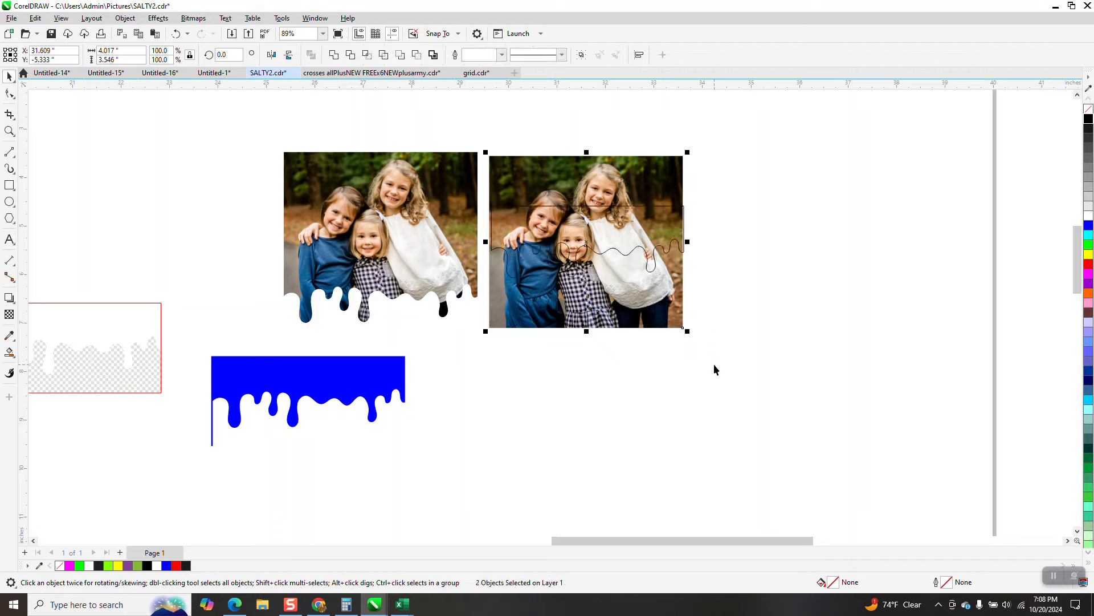
key(c)
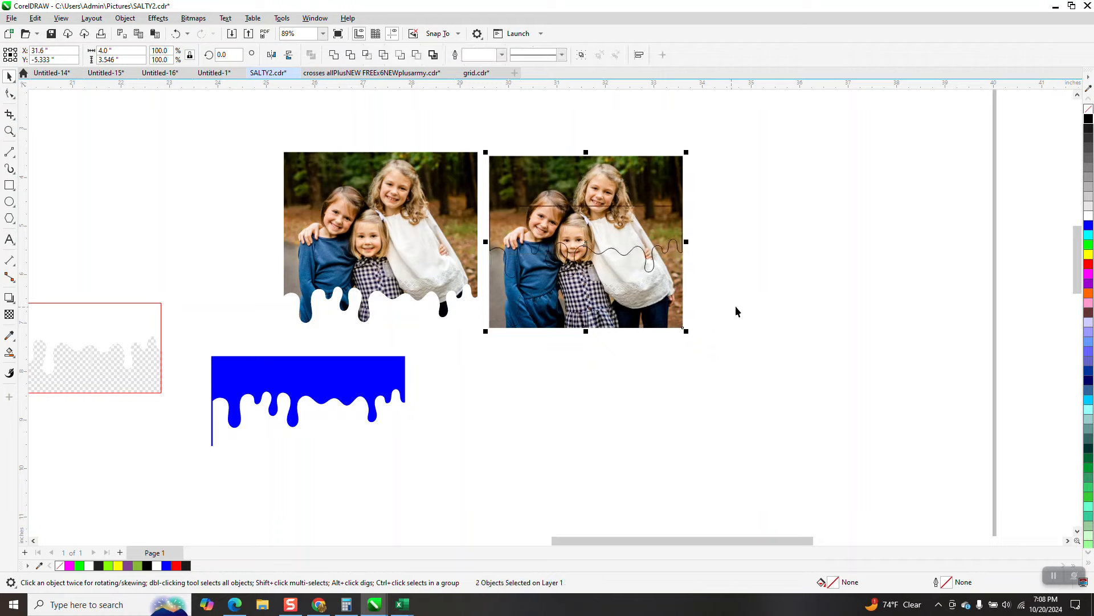
Step: Set the nudge distance to 0.25 inch and nudge the drip outline straight down 1 inch, so its drips reach the photo's bottom edge
click(9, 131)
drag(479, 153, 728, 332)
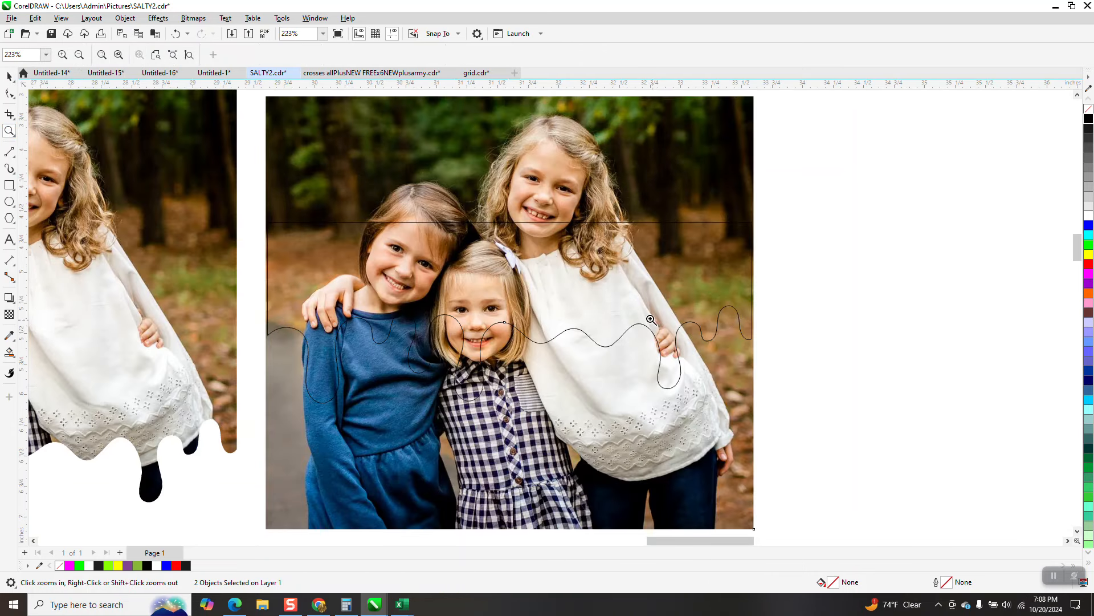
click(9, 76)
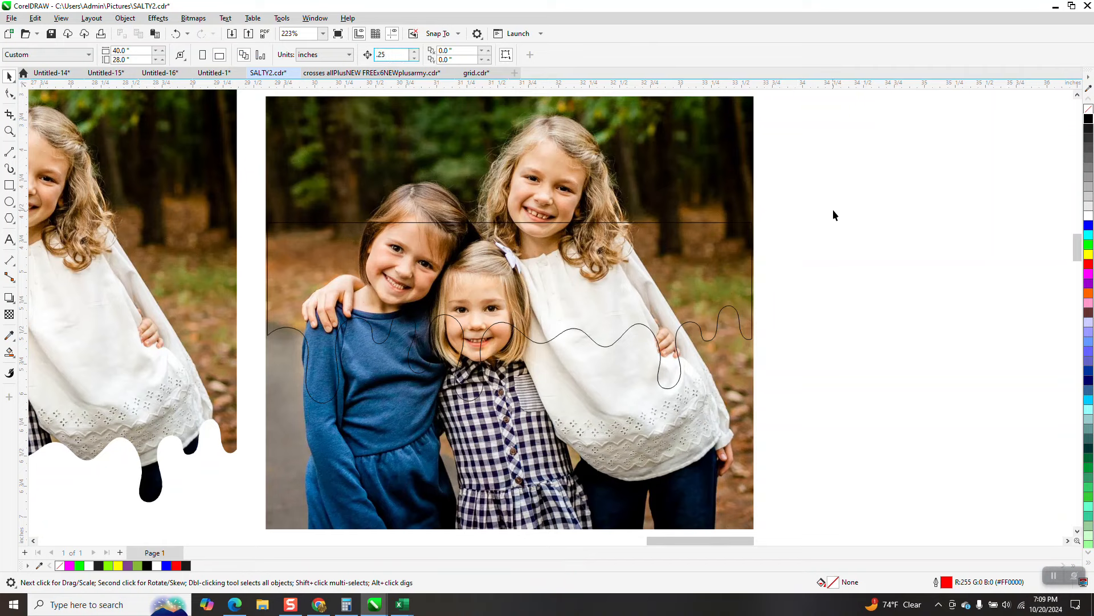
drag(780, 419, 241, 400)
drag(261, 204, 824, 484)
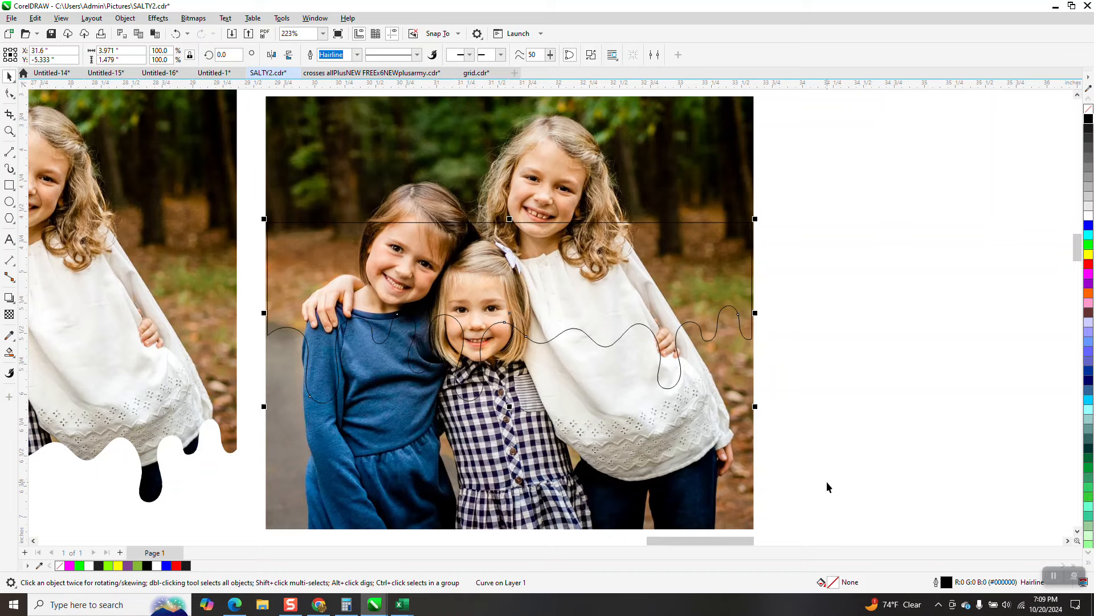
key(Down)
key(Down)
key(Down)
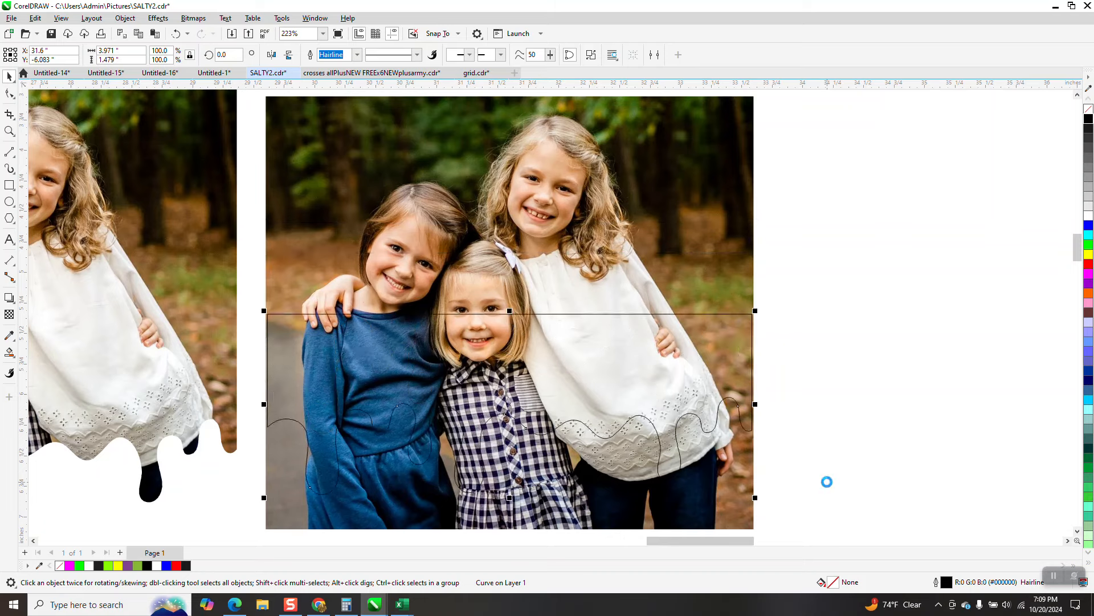
key(Down)
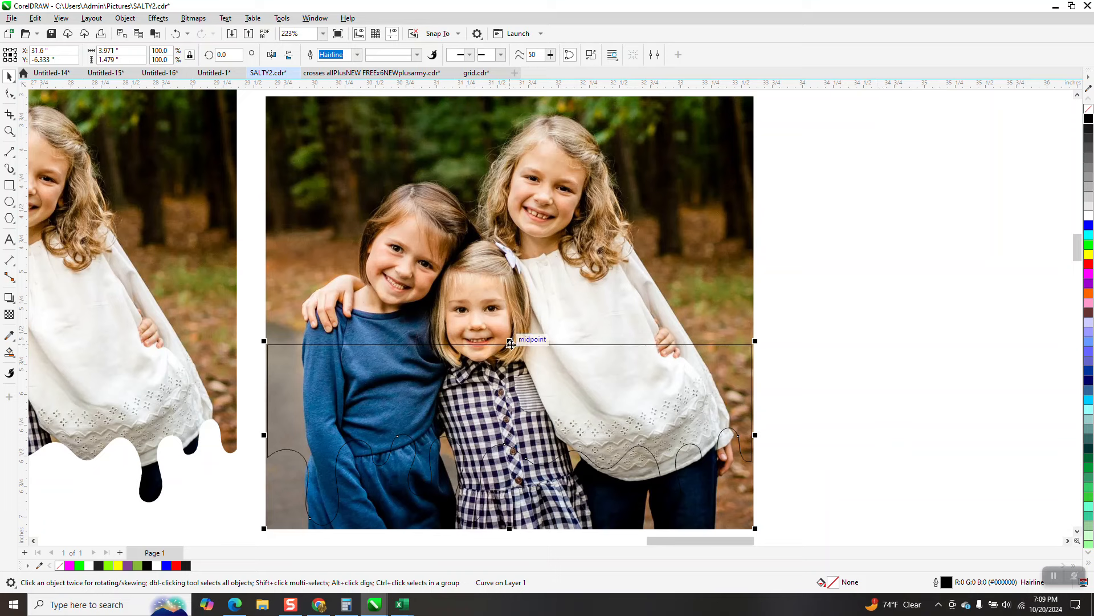
Step: Try stretching the whole drip outline up toward the photo's top edge, and undo the stretch
drag(509, 340, 488, 116)
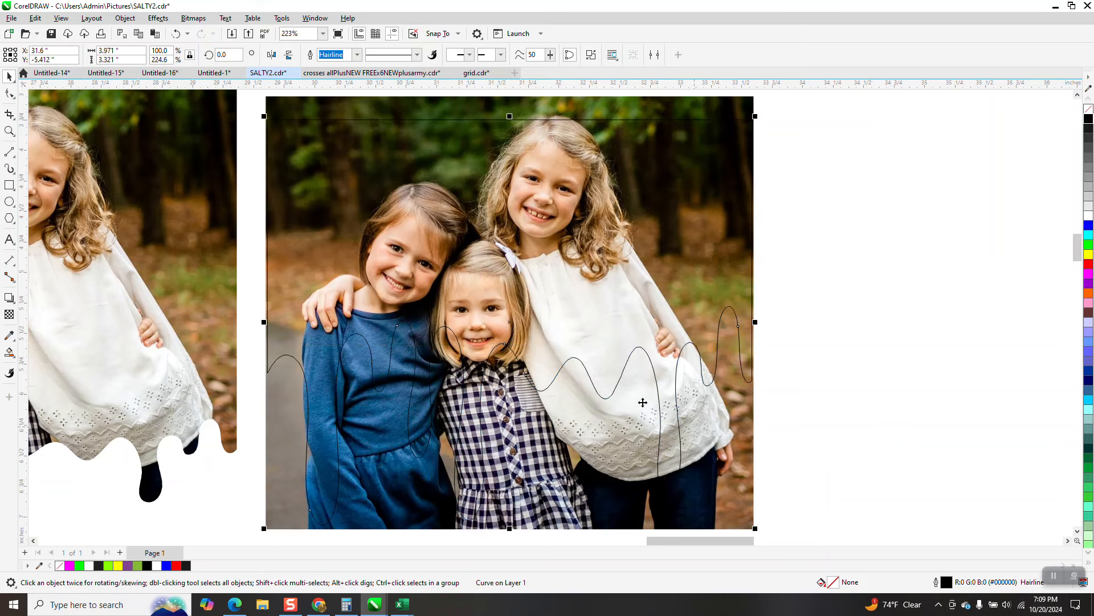
click(177, 34)
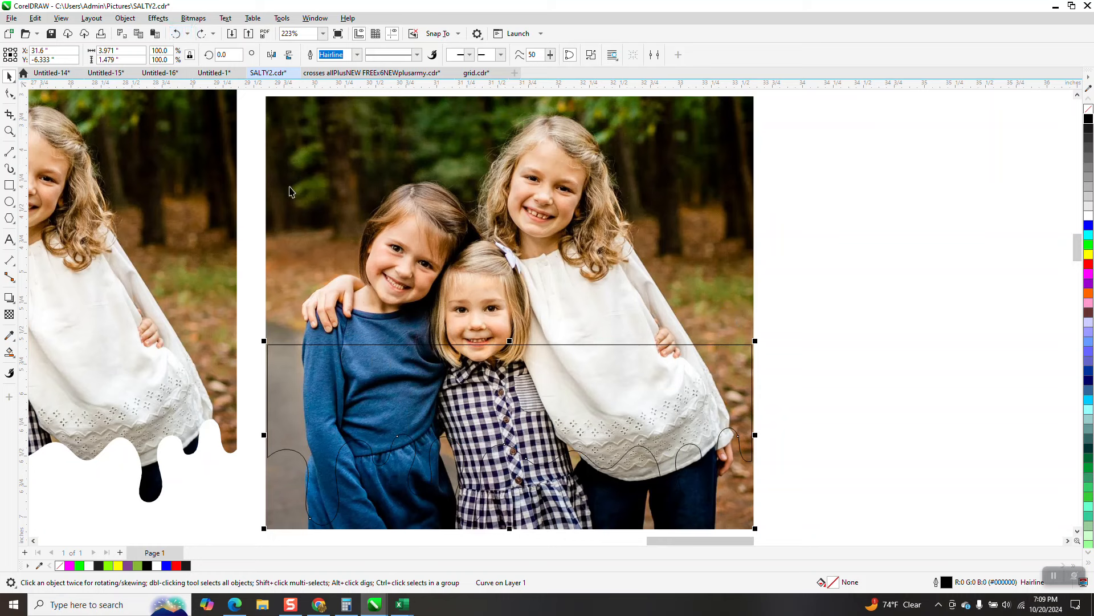
Step: Raise only the drip outline's two upper corner nodes straight up about 2.03 inches to the photo's top edge
click(9, 94)
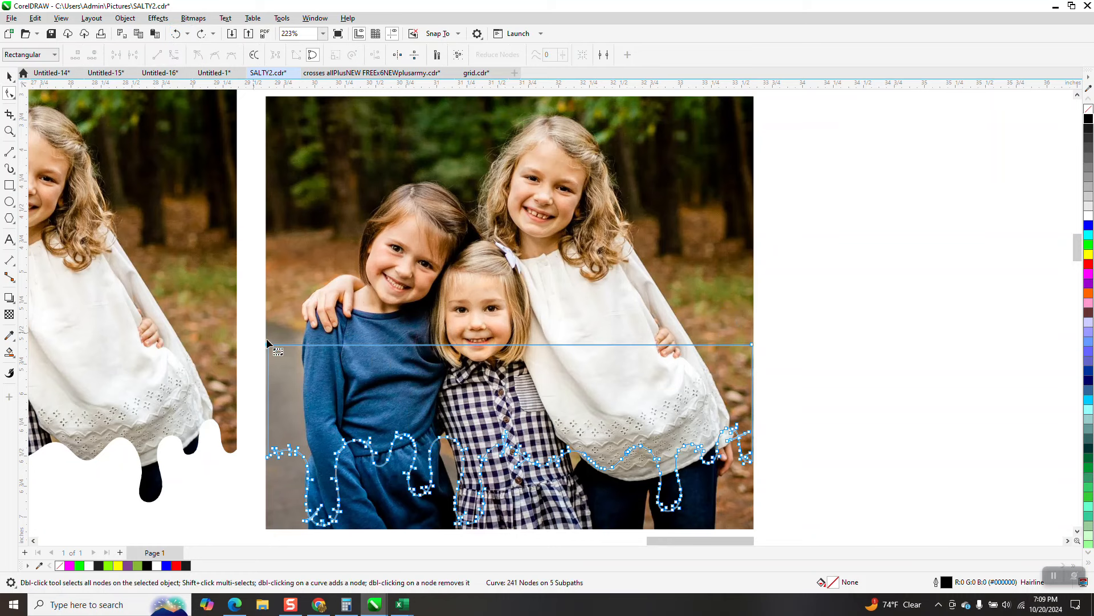
drag(268, 342, 753, 101)
scroll(764, 235, down, 2)
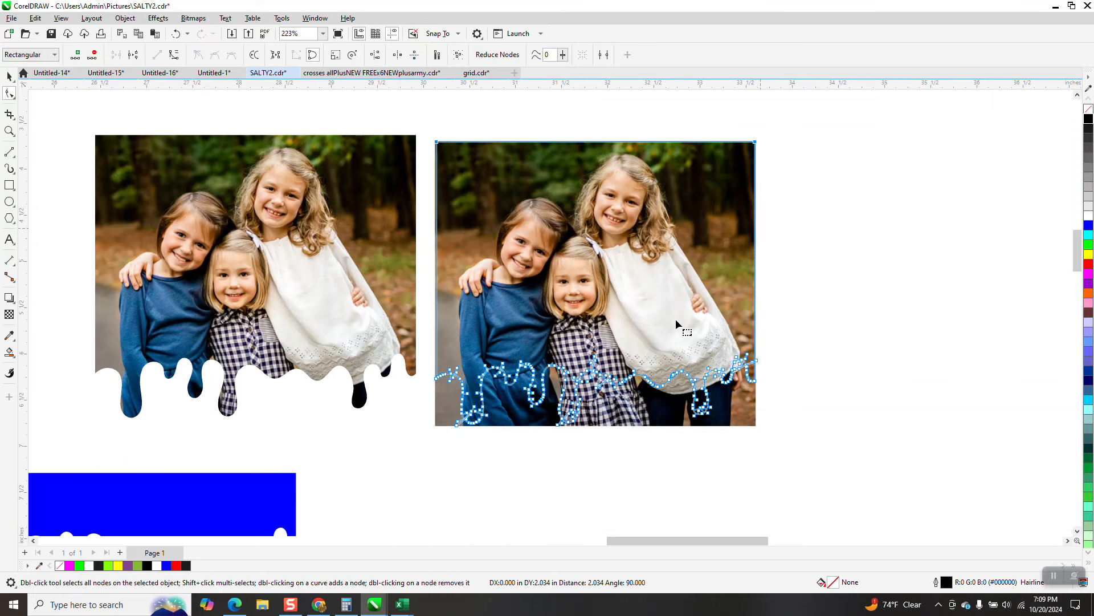
key(space)
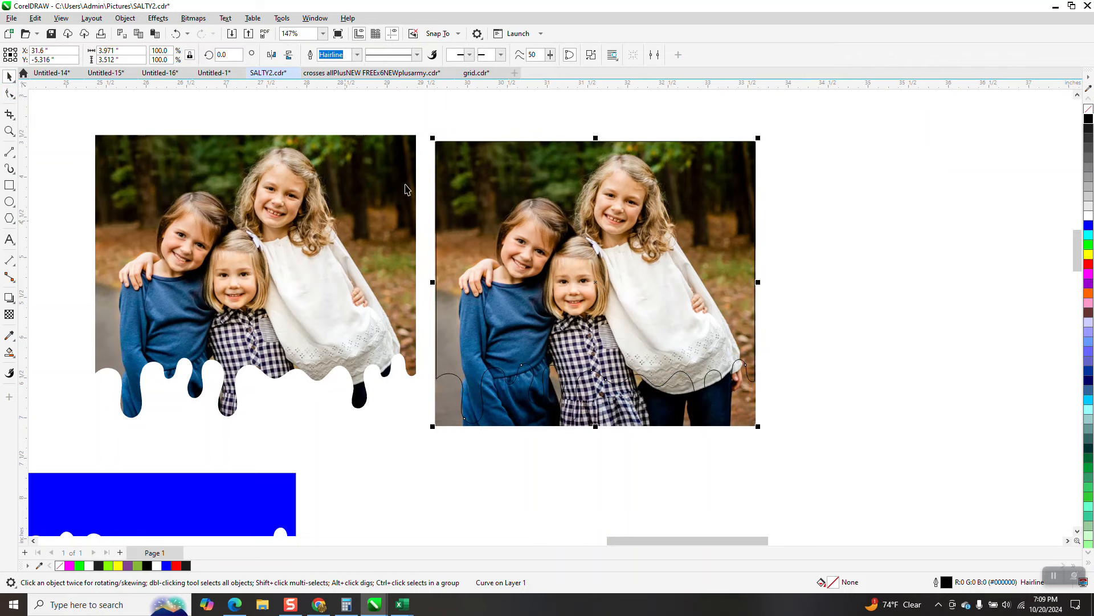
Step: Intersect the uncut photo with the extended drip outline, and move the outline and the resulting dripping photo clear of the original
drag(429, 125, 808, 447)
click(369, 56)
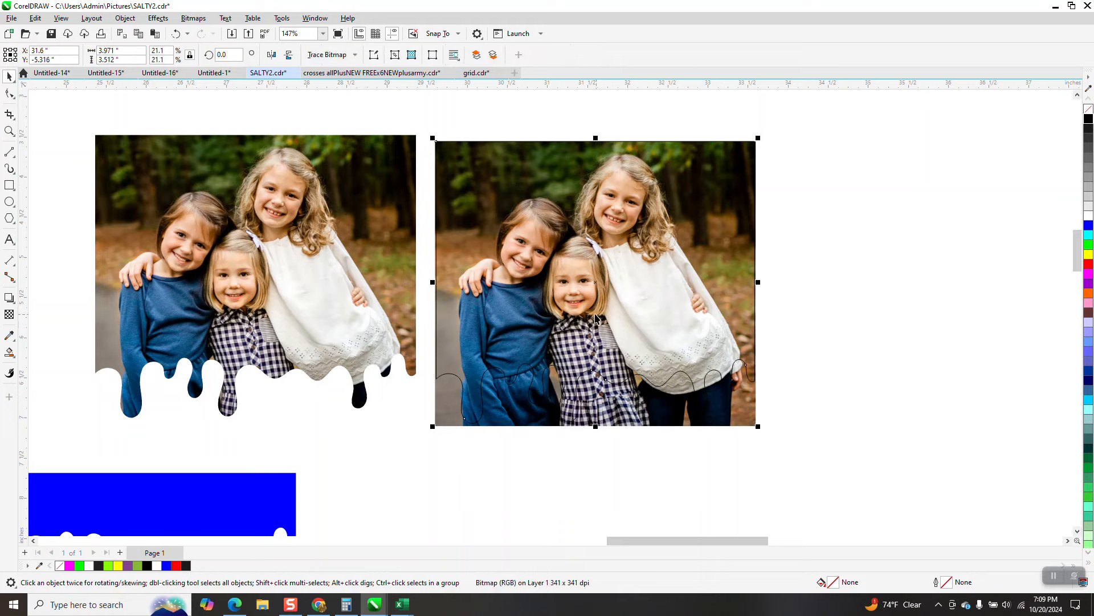
drag(596, 318, 919, 307)
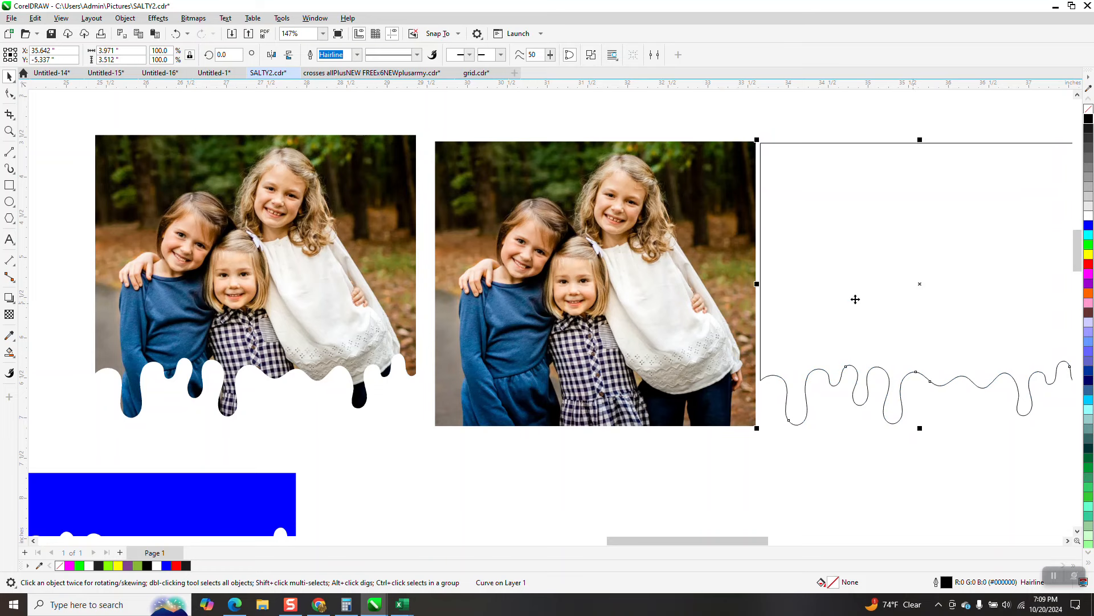
scroll(659, 266, down, 2)
drag(611, 289, 164, 262)
Step: Move the new dripping photo, the earlier dripping photo and the uncut photo up and to the left, farther from the drip shapes below
click(9, 131)
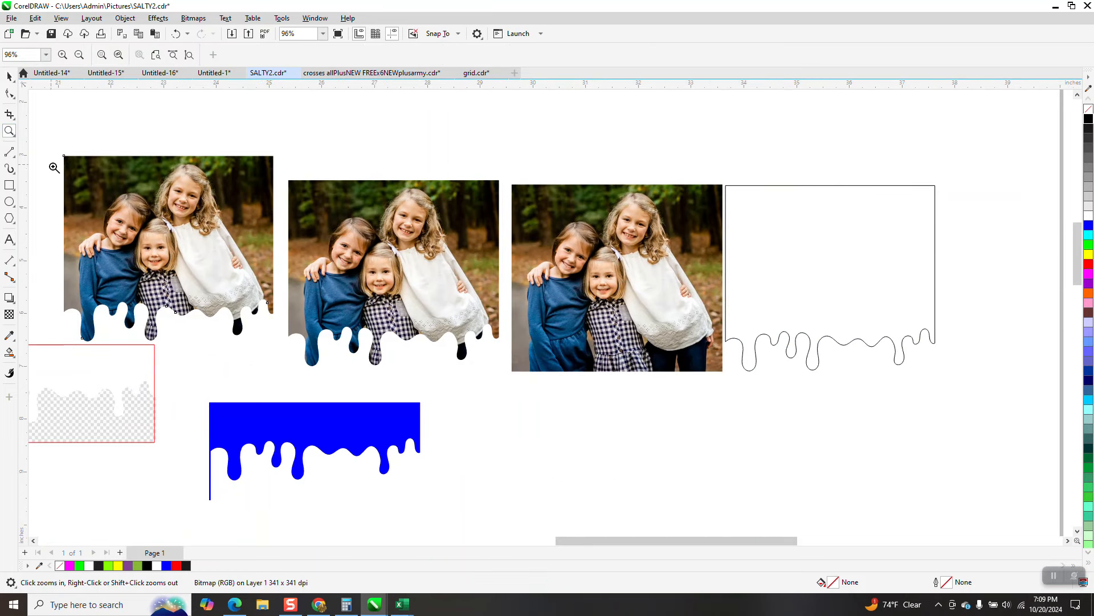
click(308, 336)
scroll(306, 336, down, 5)
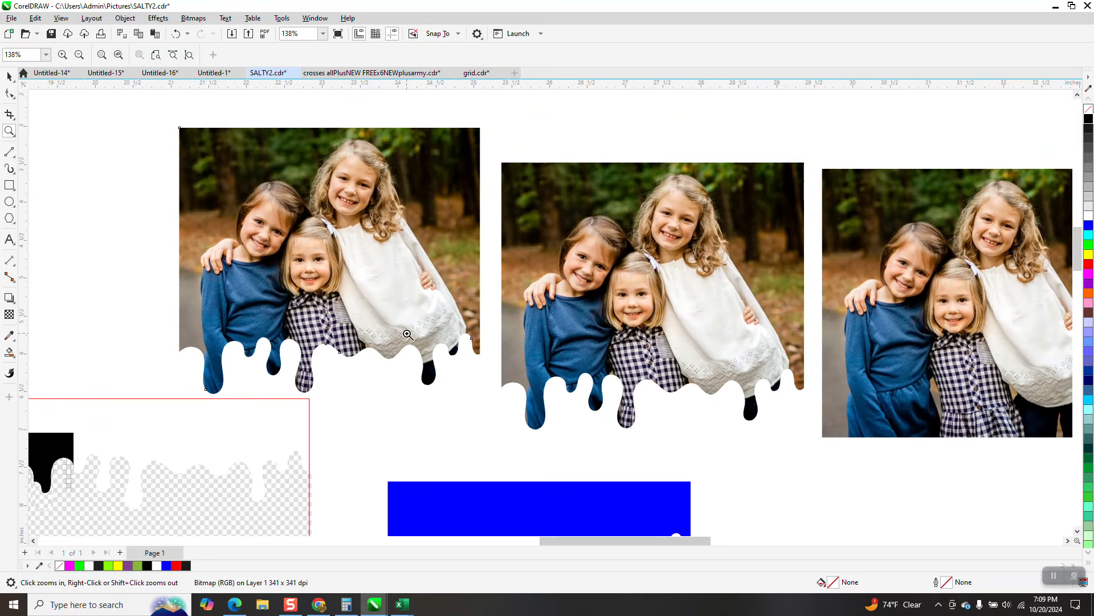
scroll(589, 424, down, 1)
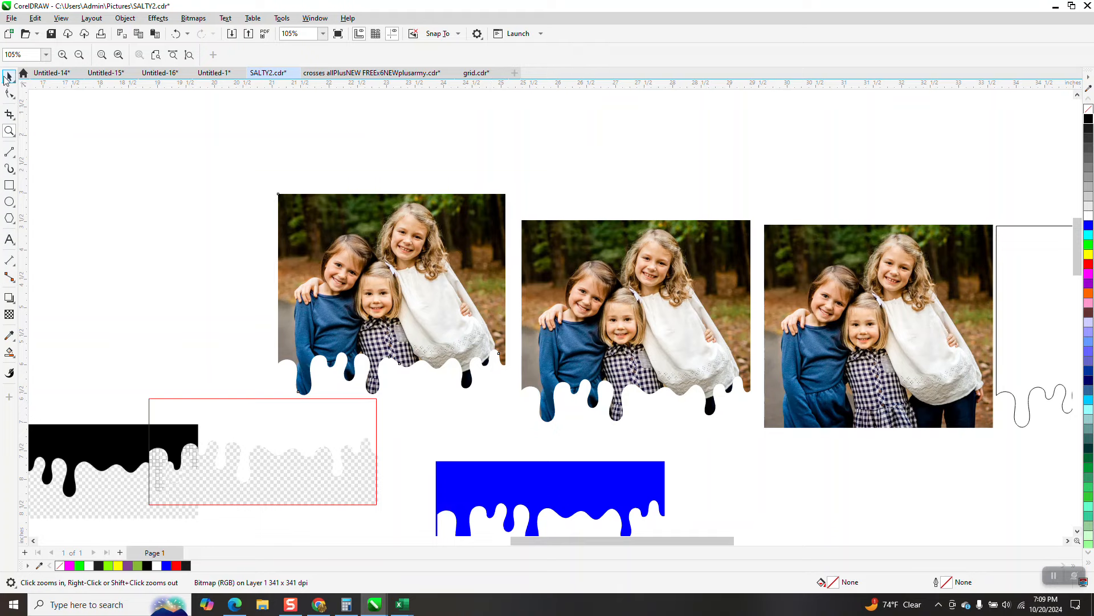
key(space)
drag(491, 305, 454, 270)
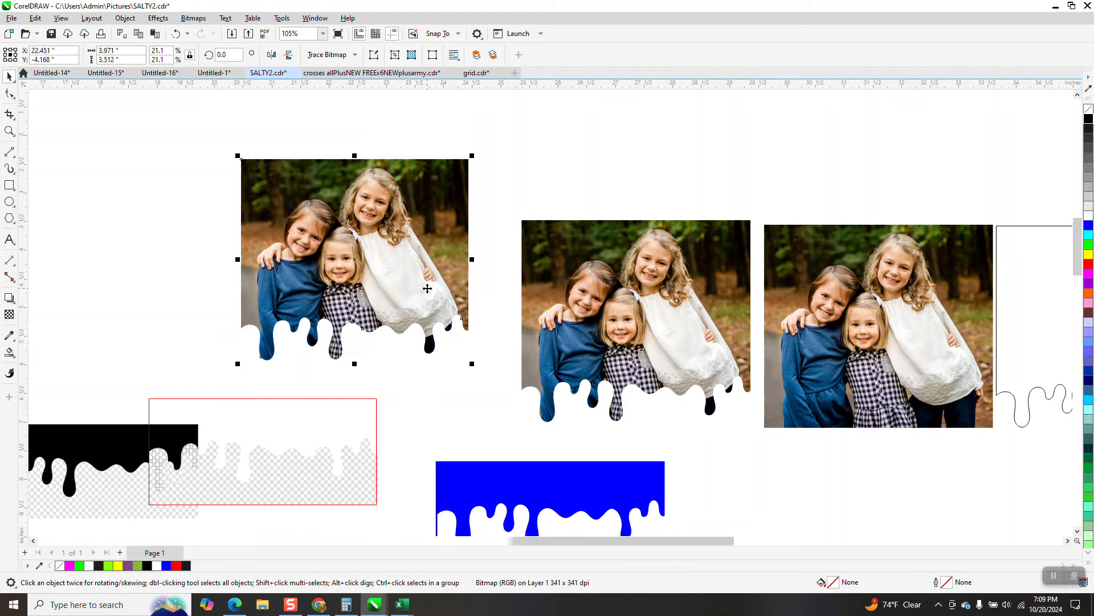
drag(424, 289, 428, 267)
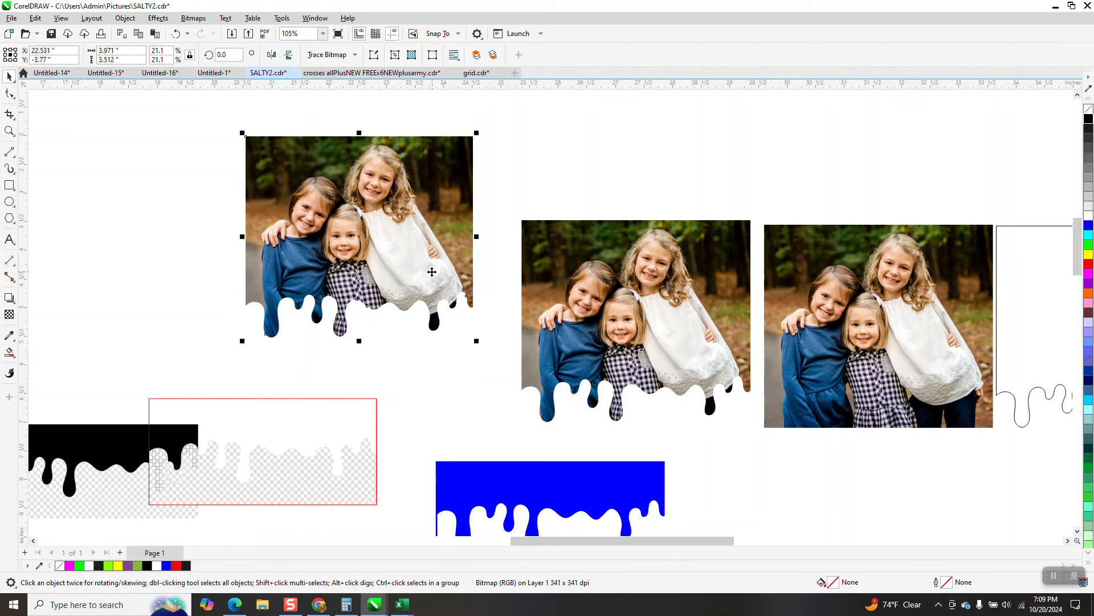
drag(685, 323, 659, 289)
drag(850, 331, 817, 289)
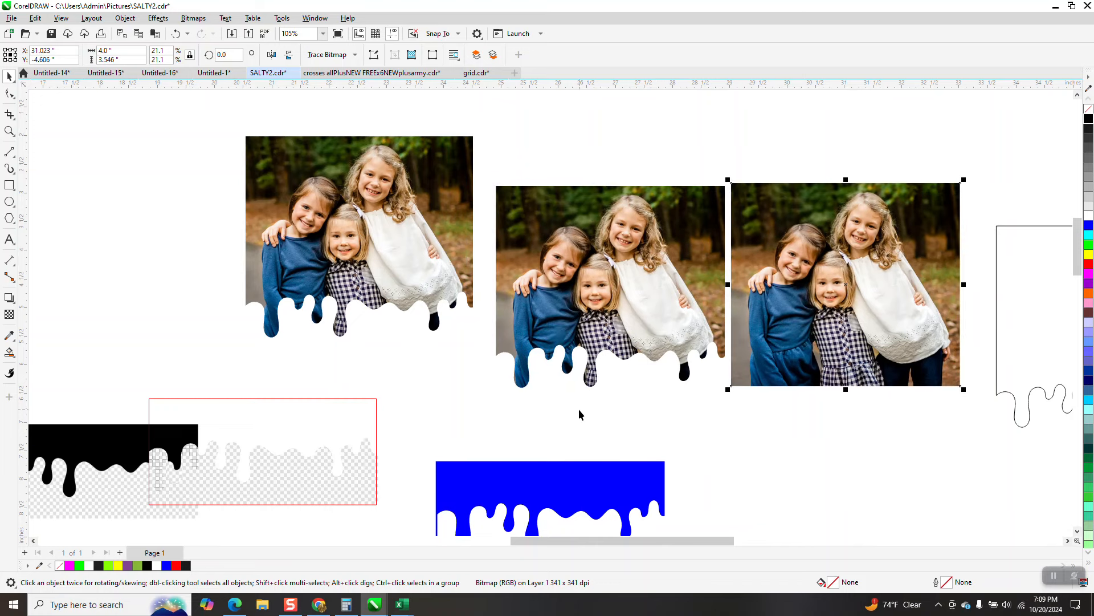